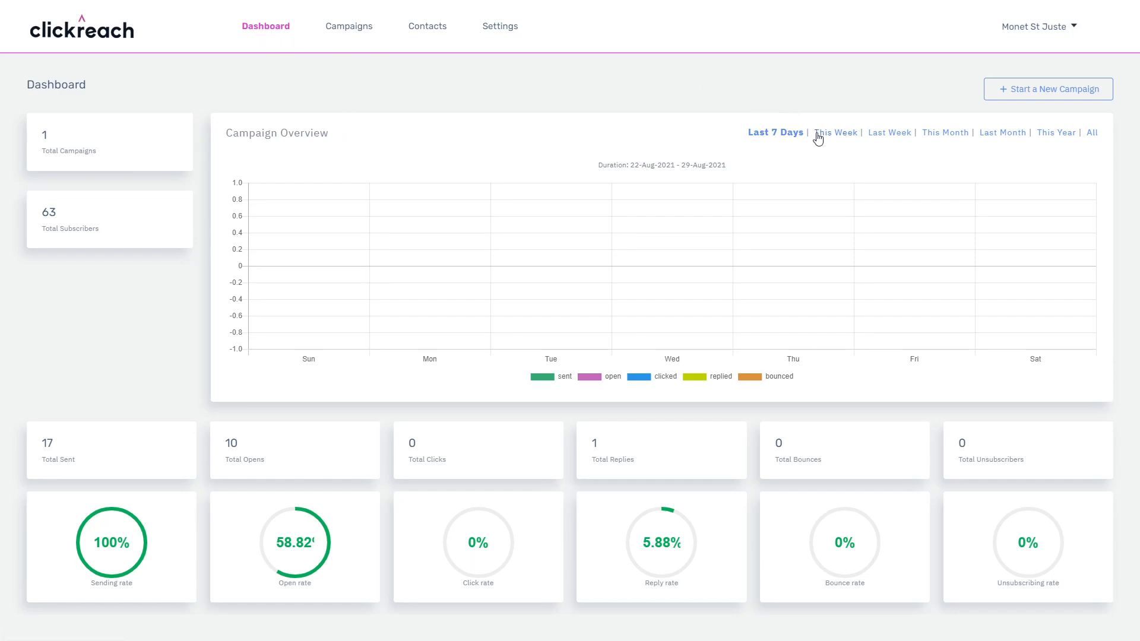
Step: Open a blank new-campaign form from the campaigns list
left_click(1022, 88)
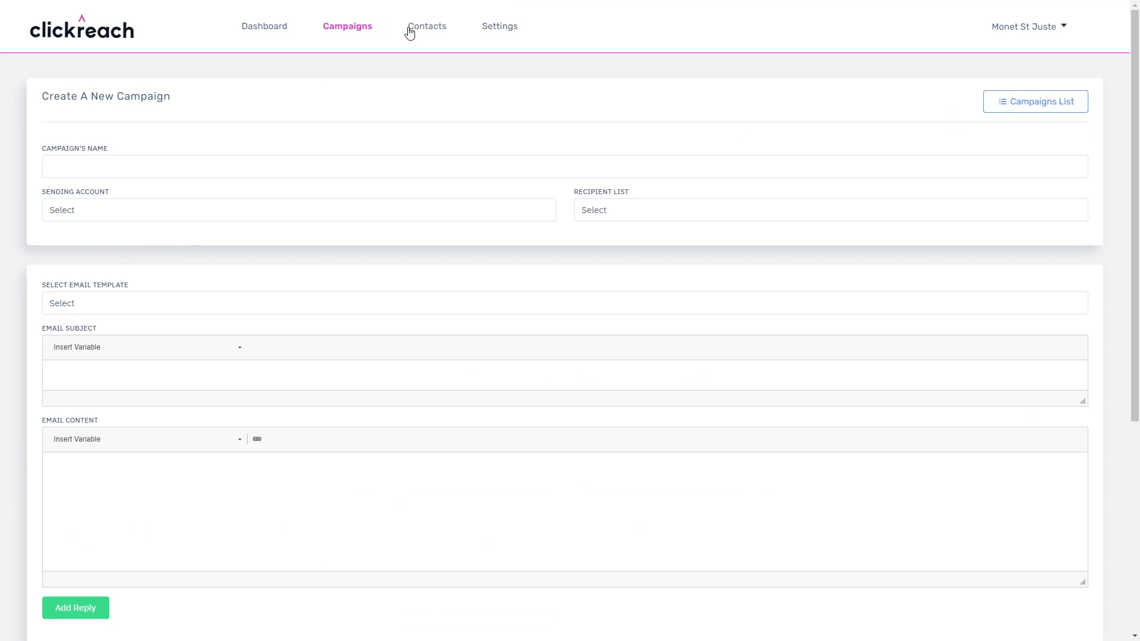
left_click(343, 31)
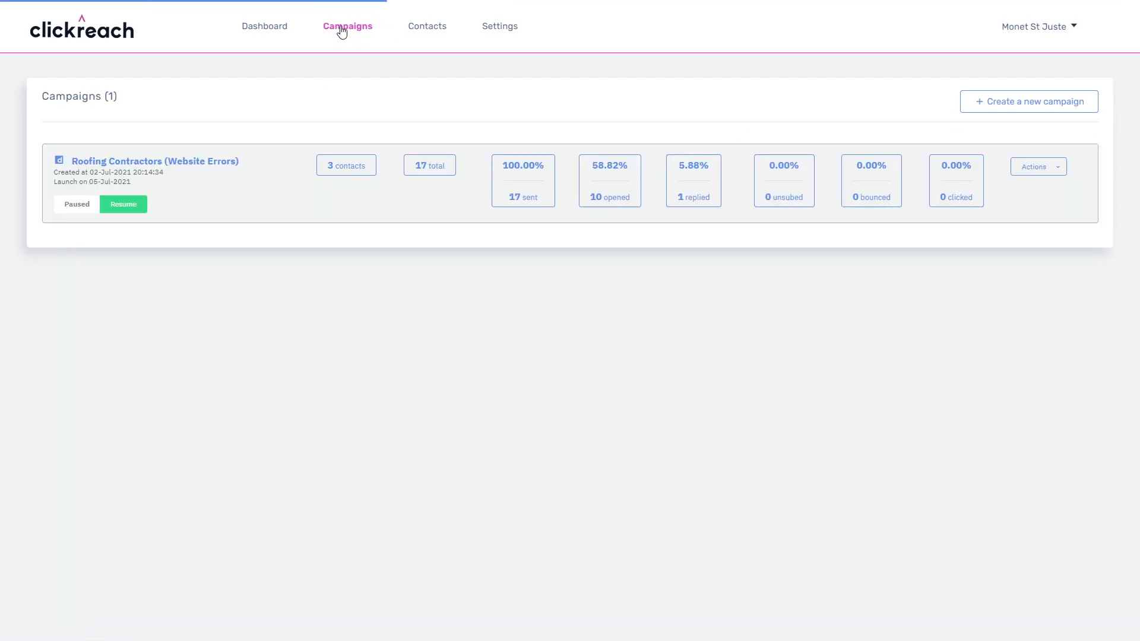
left_click(996, 110)
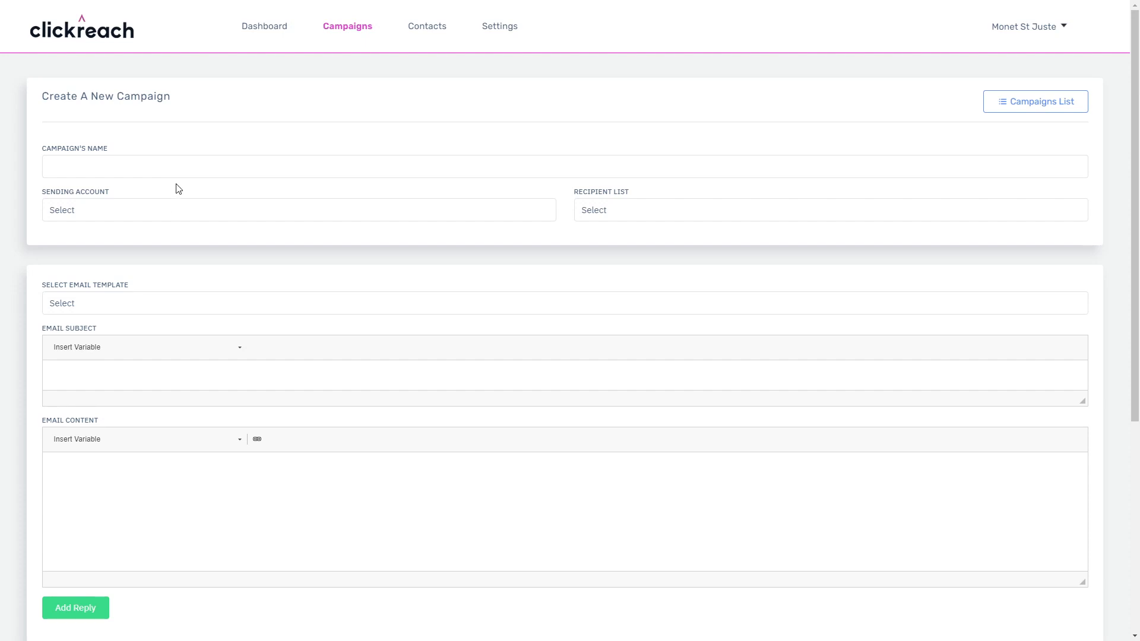
Step: Name the campaign "Roofing Contactors | SDP A | H.M.S (PPC Problems)"
left_click(193, 160)
left_click(202, 148)
left_click(182, 169)
type("Roofing Contactor I SDP A | H.M.S  (PPC Problems)")
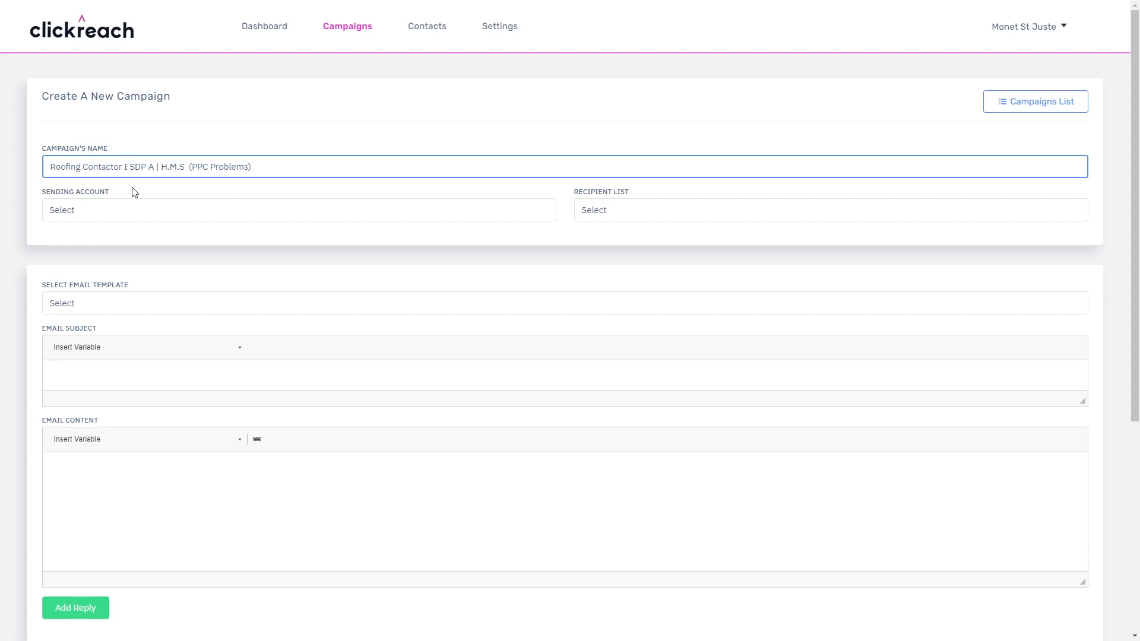
key("BackSpace")
key("BackSpace")
type("s |")
Step: Shorten the campaign name to "Roofing Contactors | SDP A (PPC Problems)" by removing the H.M.S part
left_click_drag(150, 168, 186, 169)
left_click(172, 169)
left_click(197, 167)
left_click_drag(187, 168, 166, 170)
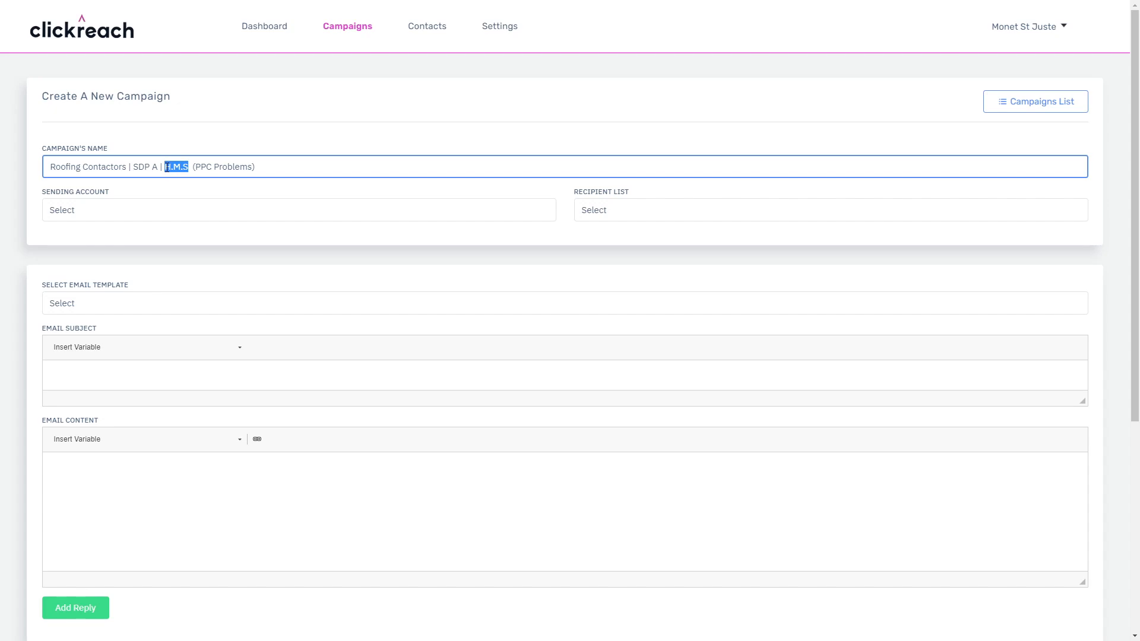
key("BackSpace")
left_click_drag(191, 168, 186, 168)
left_click(169, 167)
key("BackSpace")
key("BackSpace")
key("BackSpace")
key("BackSpace")
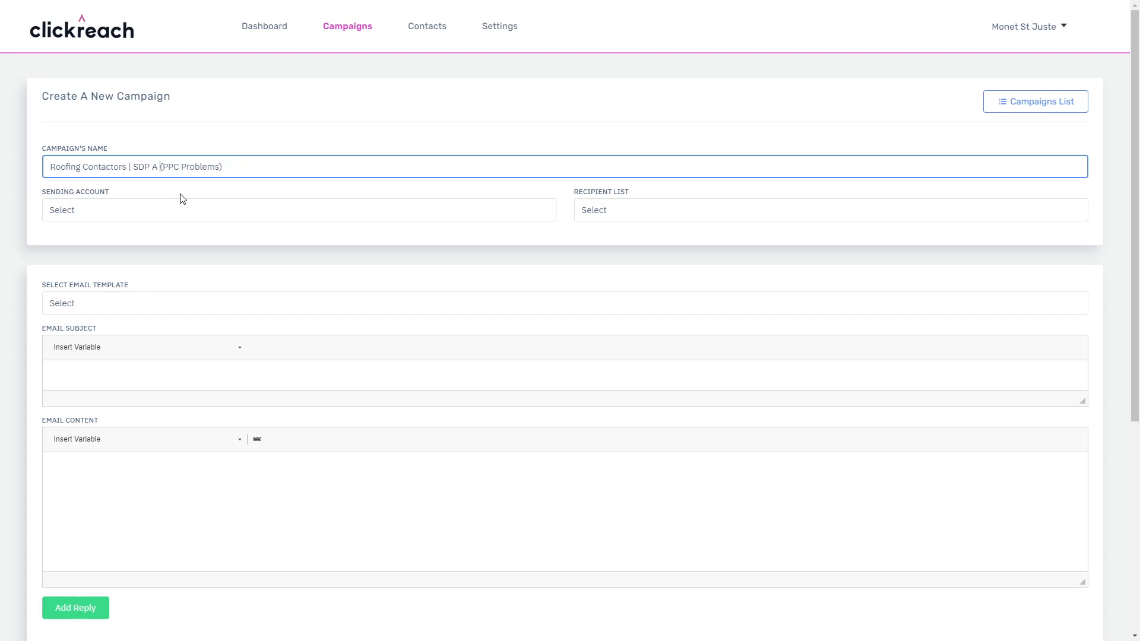
Step: Choose the Gmail - SM1 (smtp.gmail.com) sending account and the Roofing Contractors (Illinois) recipient list
left_click(190, 217)
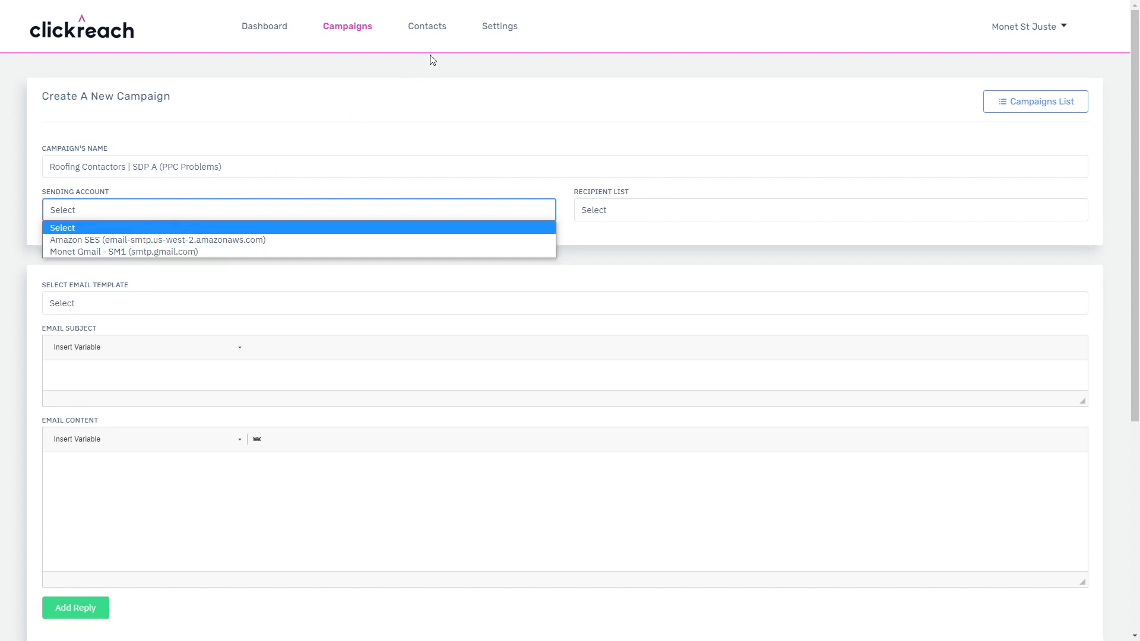
left_click(121, 251)
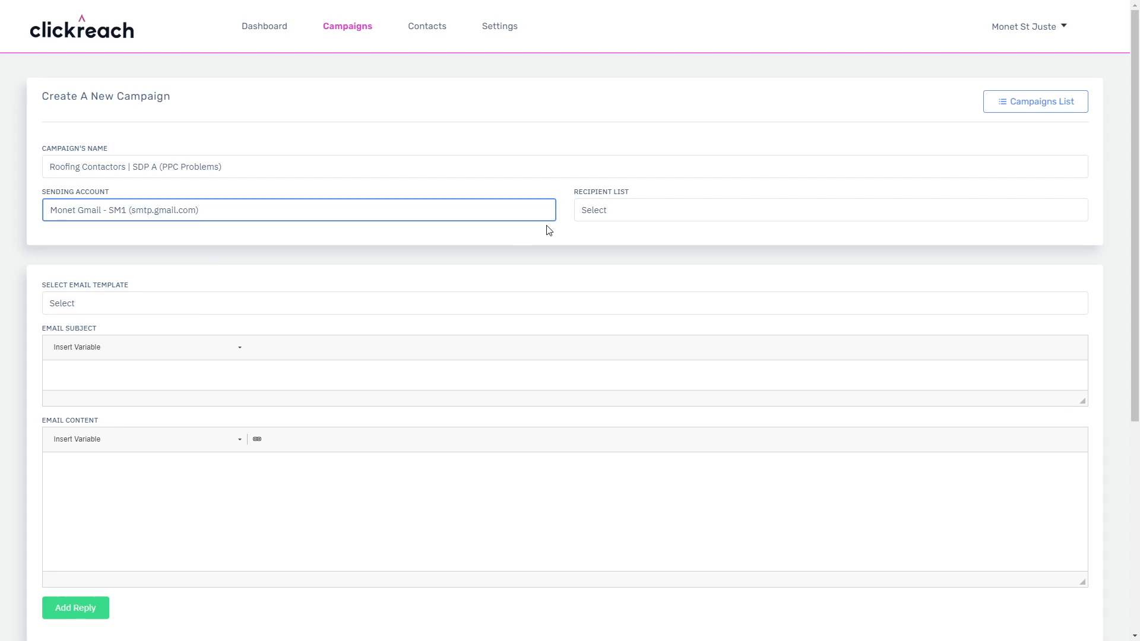
left_click(611, 210)
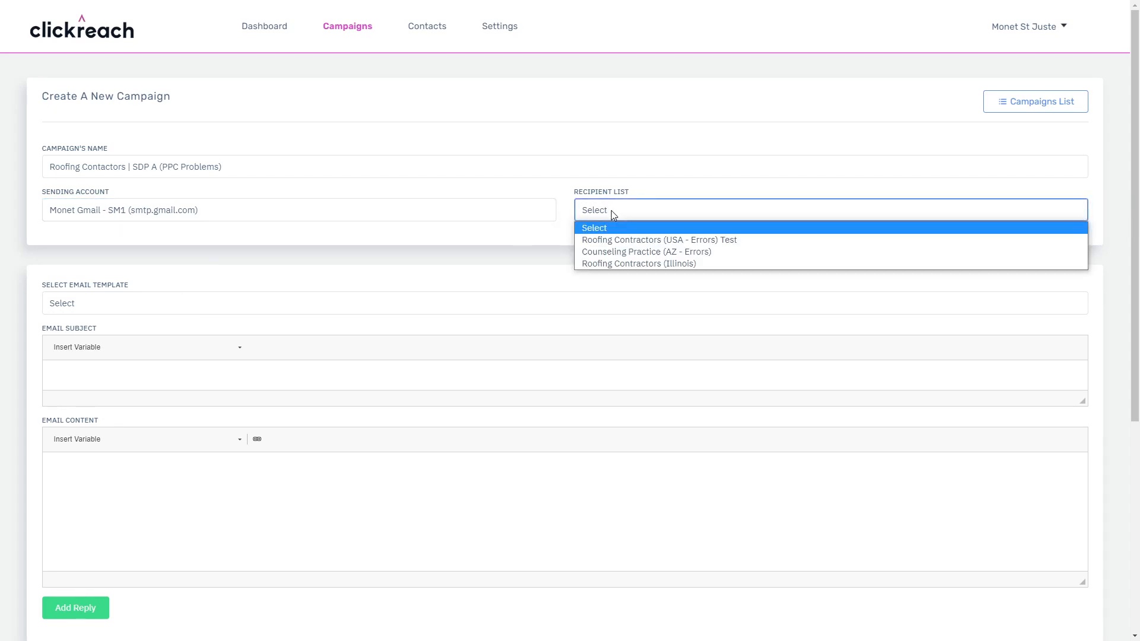
left_click(621, 264)
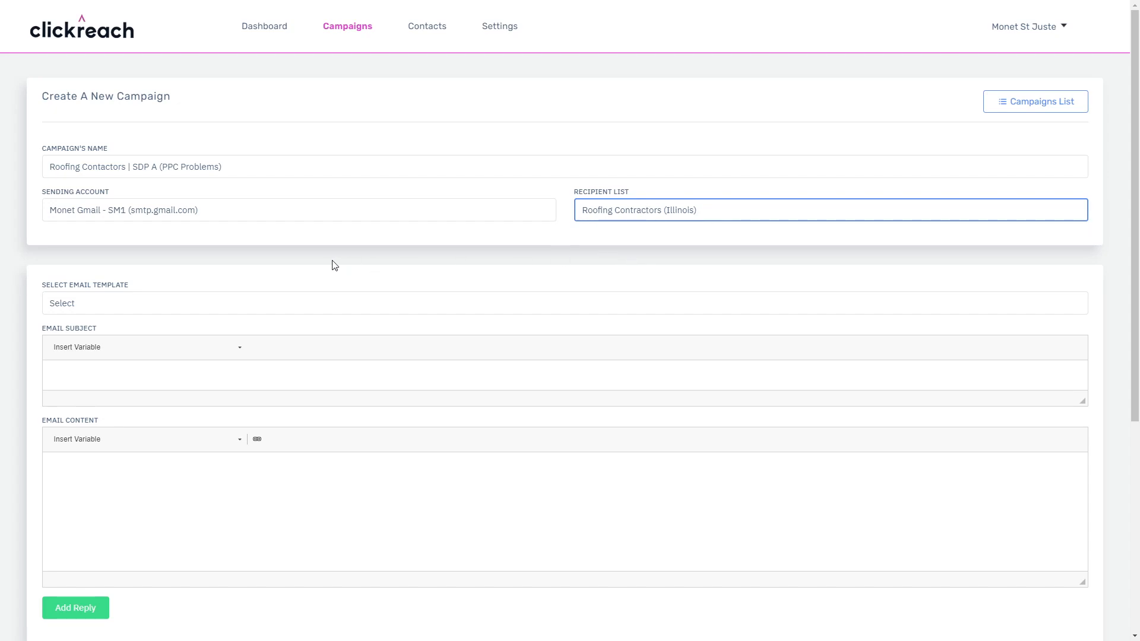
Step: Set the email subject to the first_name variable followed by ", quick question"
scroll(332, 265, "down", 1)
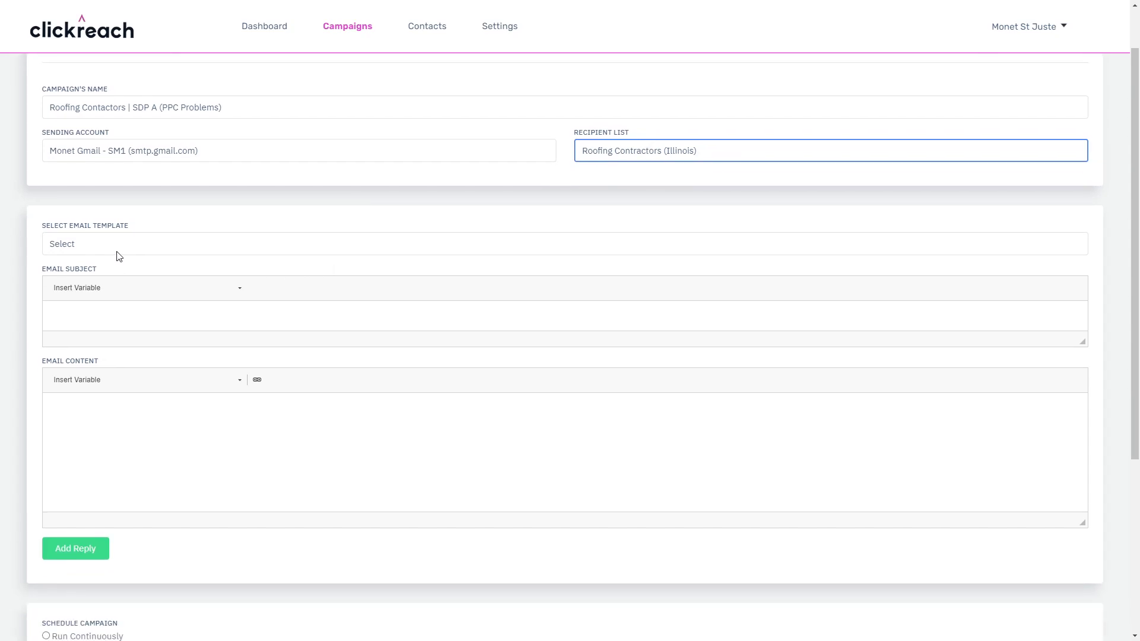
left_click(124, 317)
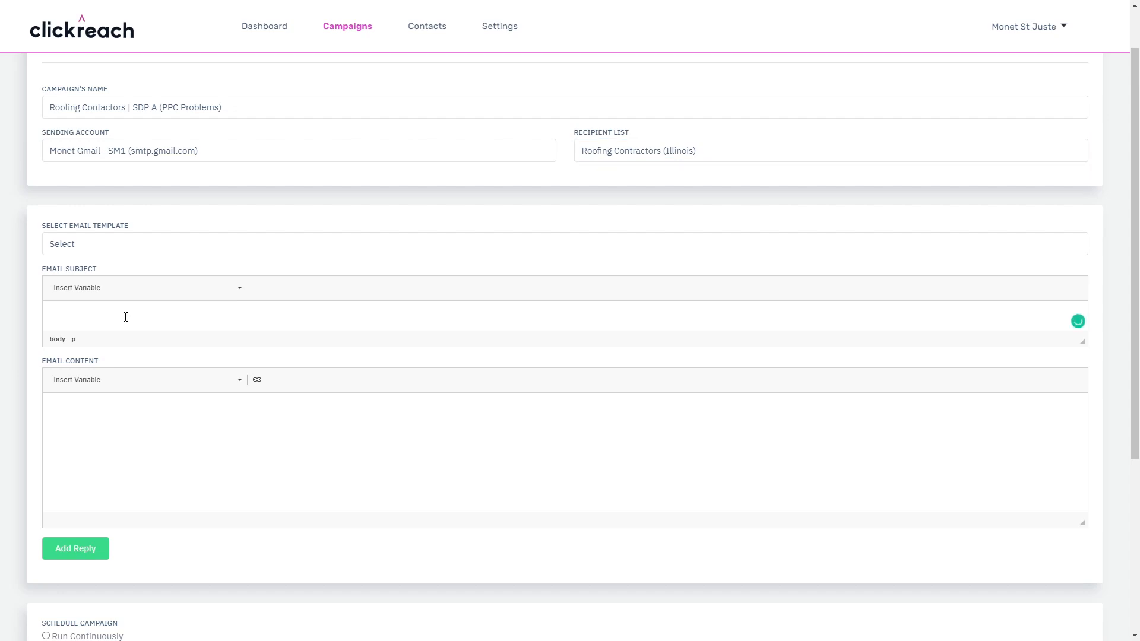
scroll(216, 354, "down", 4)
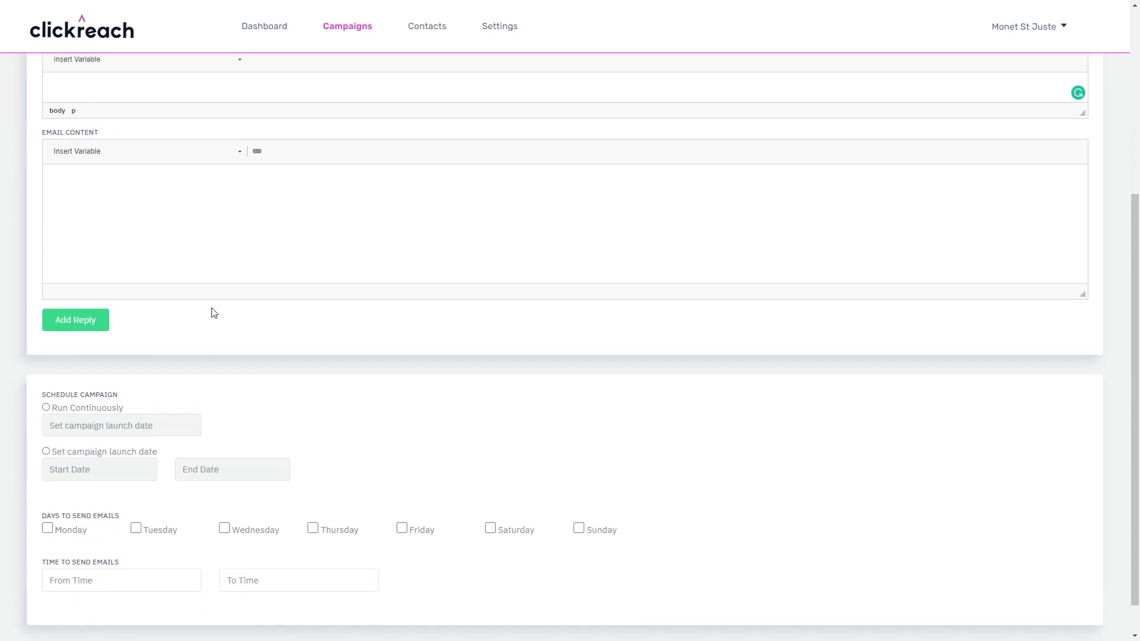
scroll(214, 312, "up", 4)
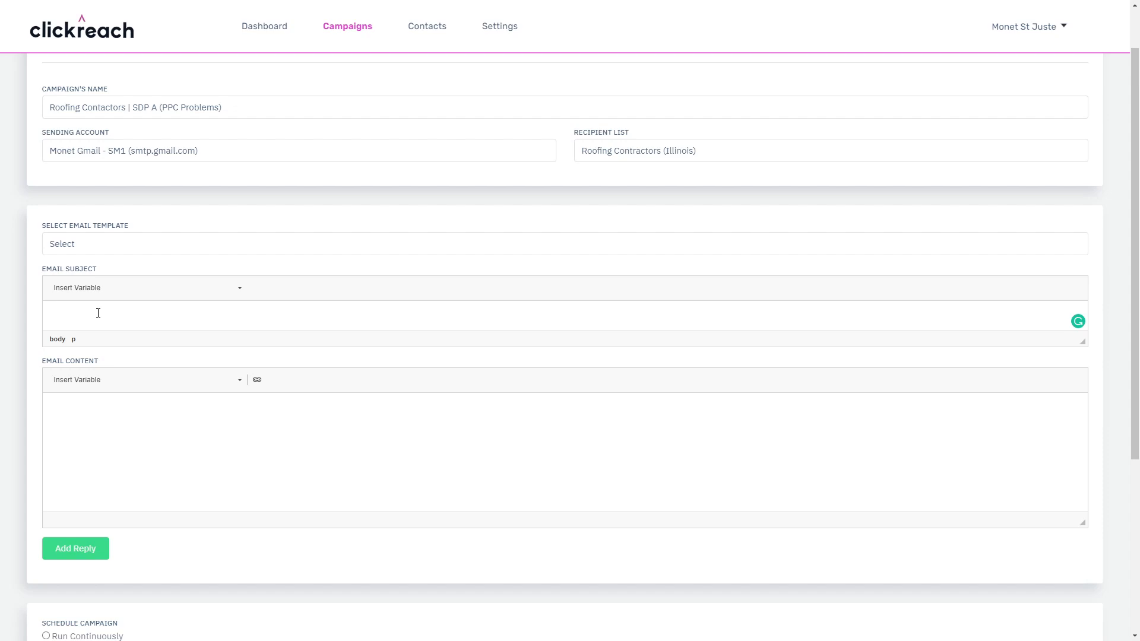
left_click(172, 290)
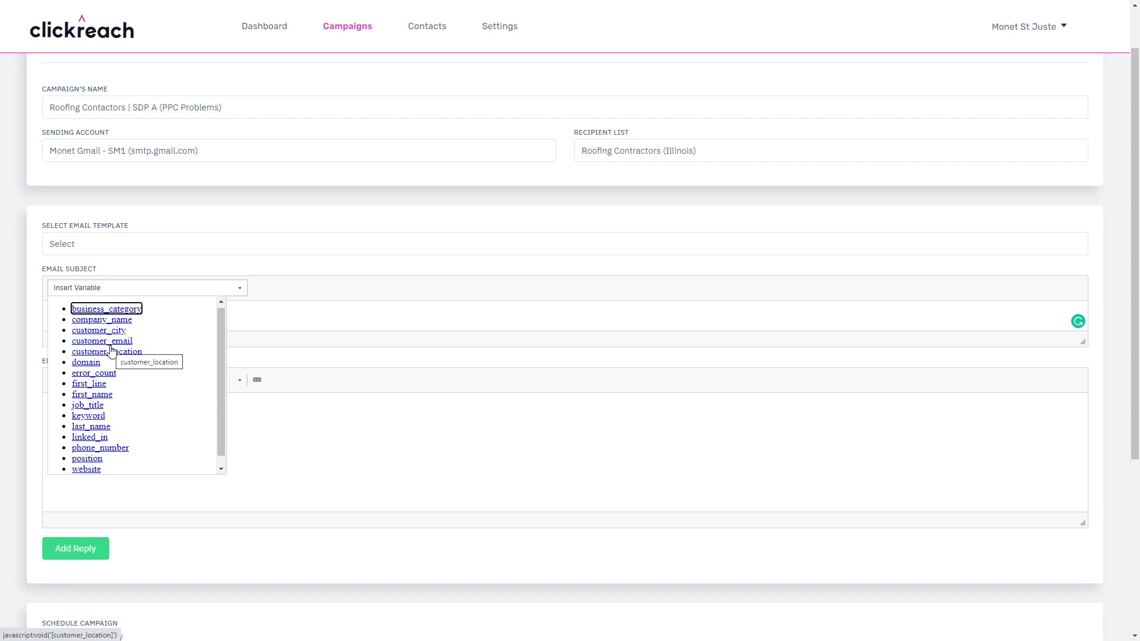
left_click(105, 396)
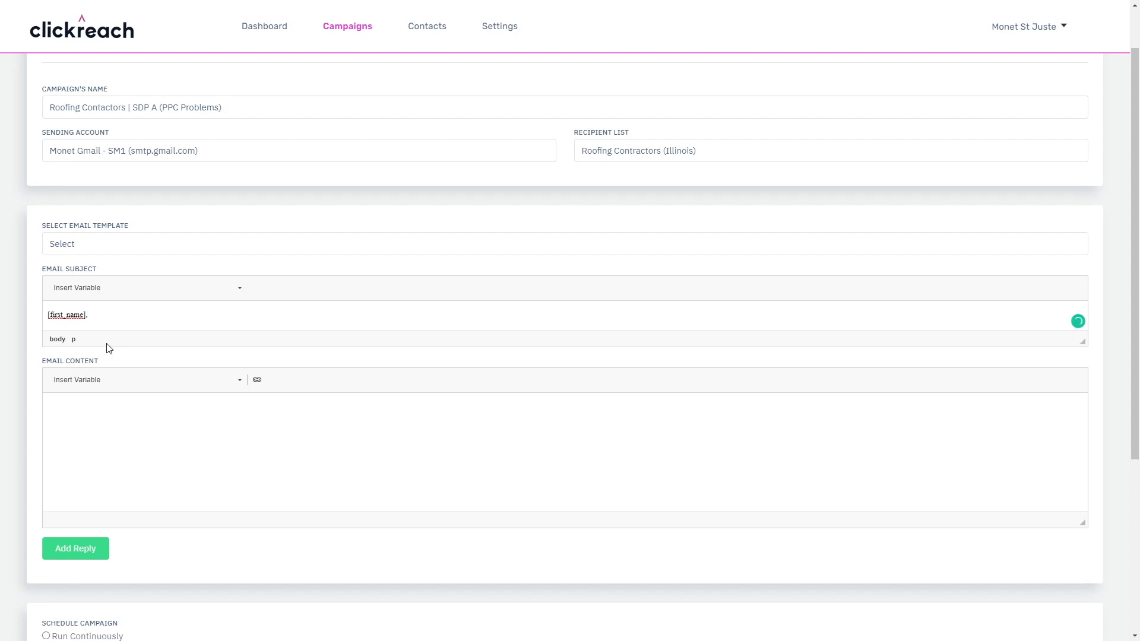
type(", qucik question")
left_click(101, 316)
key("BackSpace")
type("c")
Step: Paste the copied outreach script into the email content
left_click(73, 406)
key("ctrl+v")
scroll(119, 440, "up", 6)
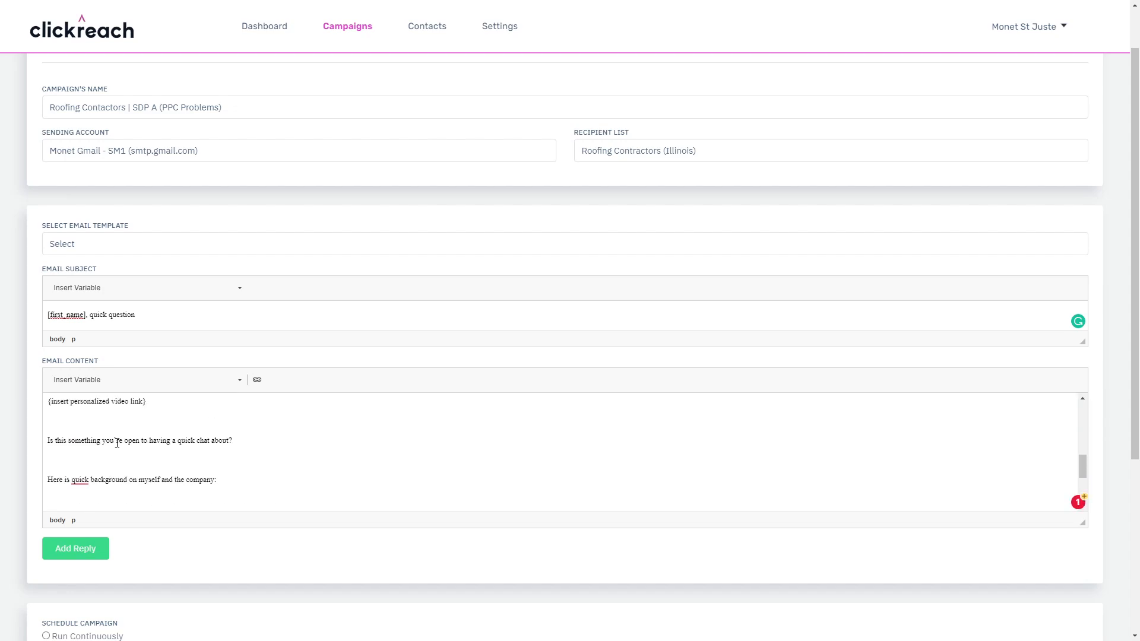
scroll(113, 441, "up", 3)
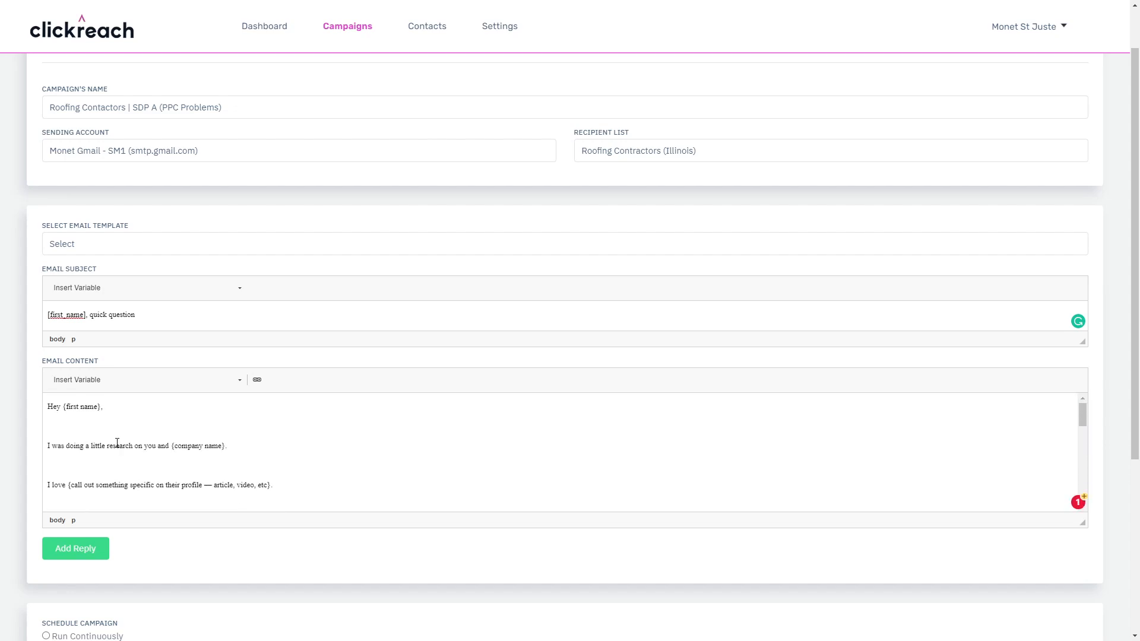
Step: Remove the extra blank lines in the email content from the greeting down to "Here's the video review for you:"
left_click(85, 431)
key("BackSpace")
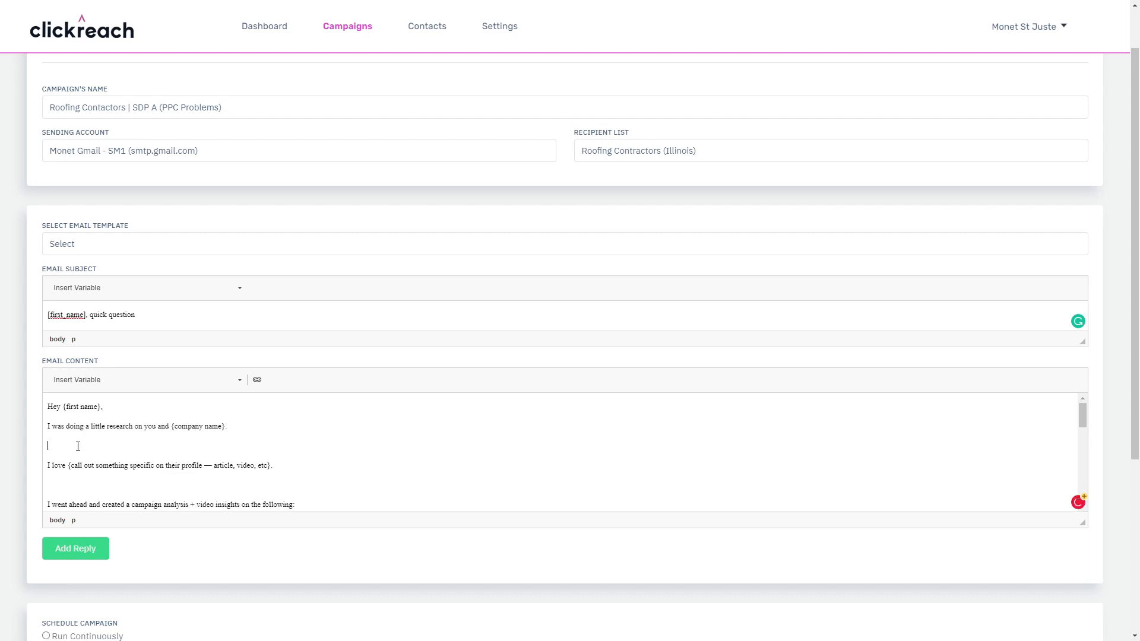
left_click(78, 446)
key("BackSpace")
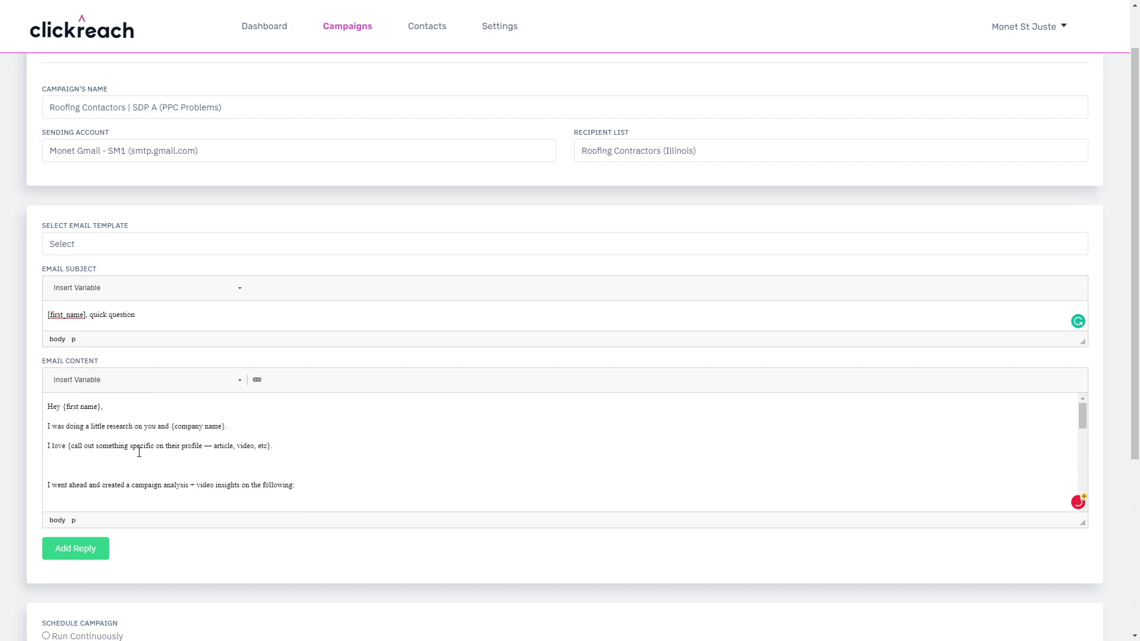
scroll(96, 429, "down", 1)
key("BackSpace")
left_click(72, 474)
key("BackSpace")
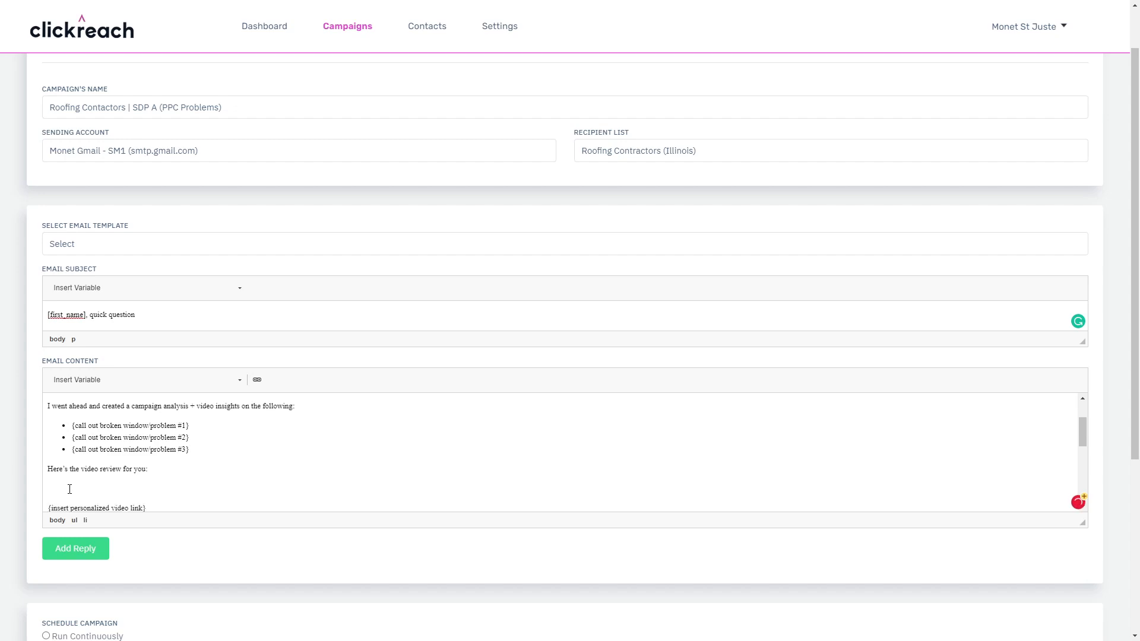
Step: Remove the extra blank lines in the email content from the video link placeholder down to the background data placeholder
left_click(69, 490)
key("BackSpace")
scroll(69, 475, "down", 2)
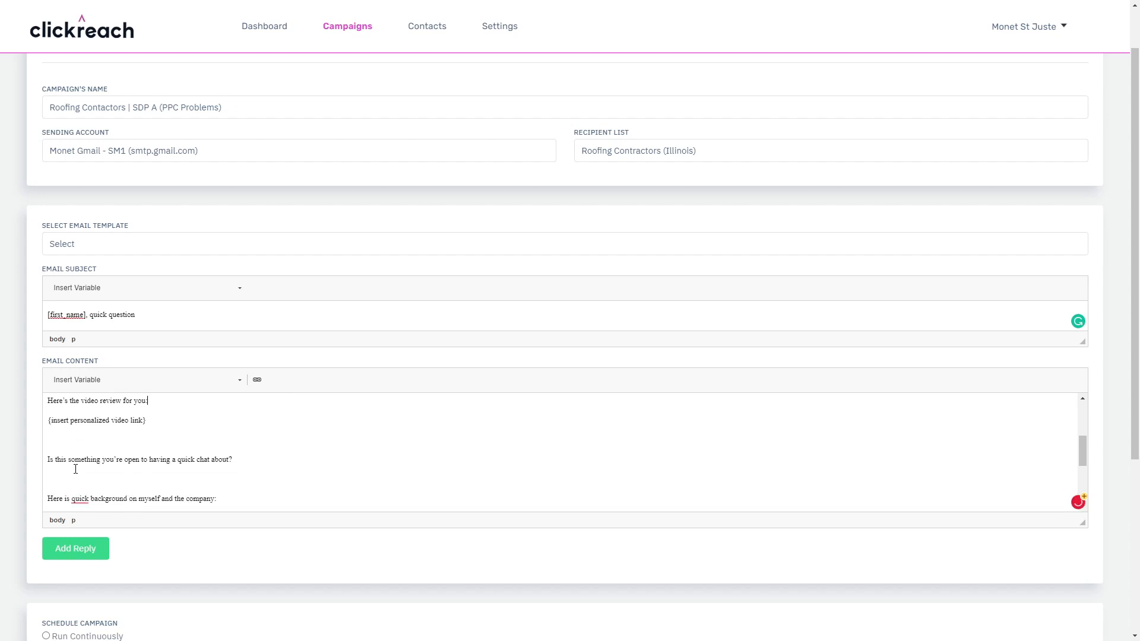
scroll(70, 449, "up", 1)
key("Delete")
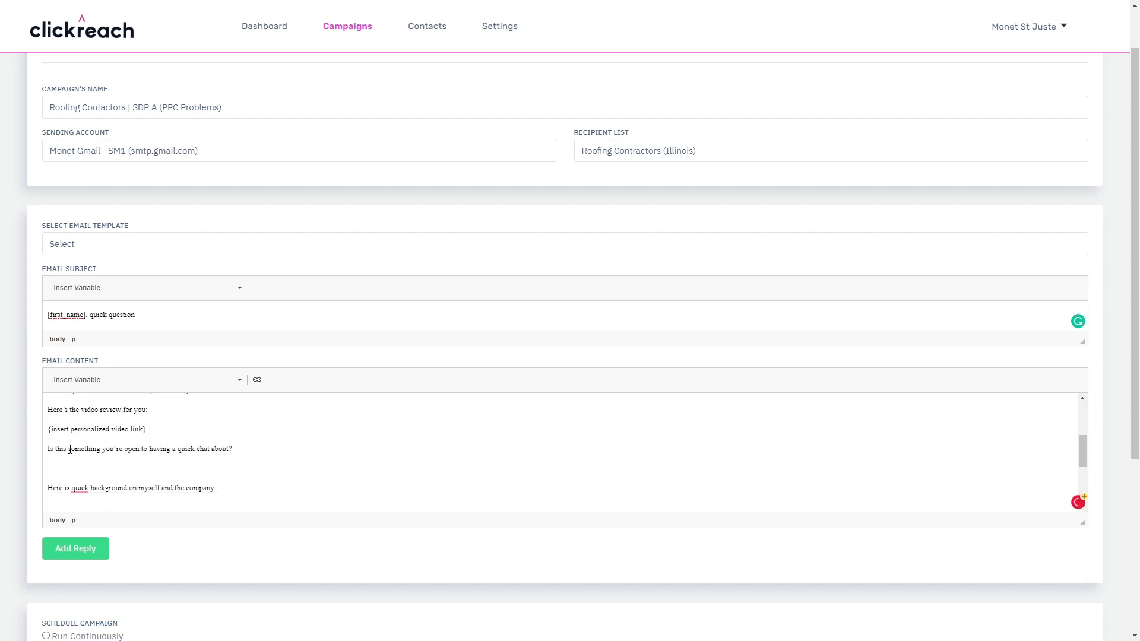
key("End")
key("Delete")
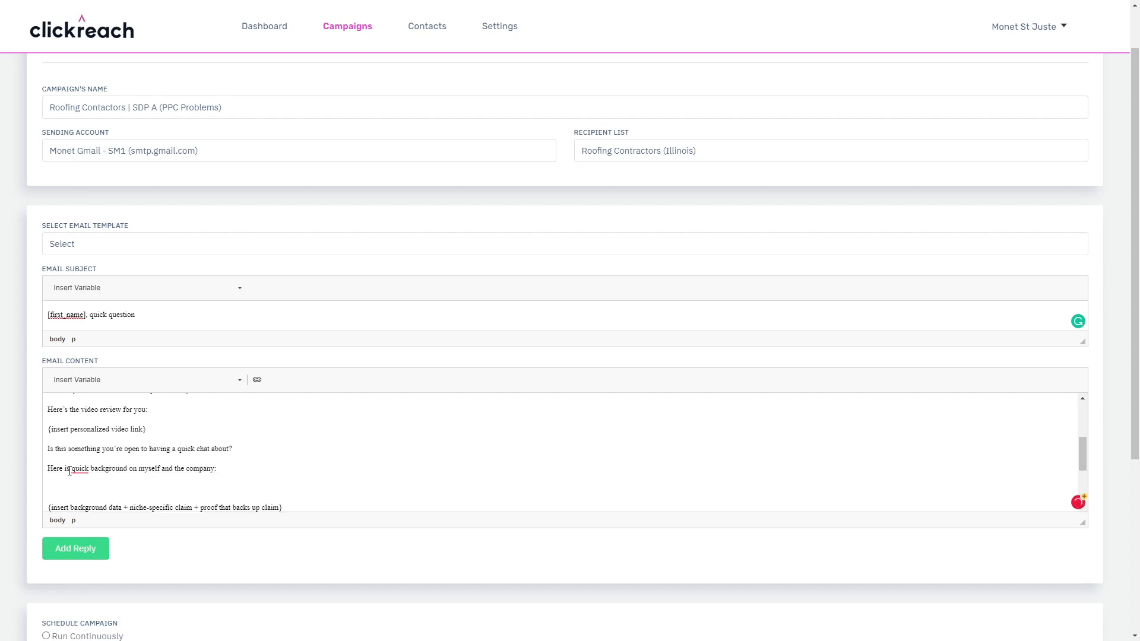
scroll(69, 484, "down", 2)
scroll(69, 439, "up", 1)
left_click(69, 443)
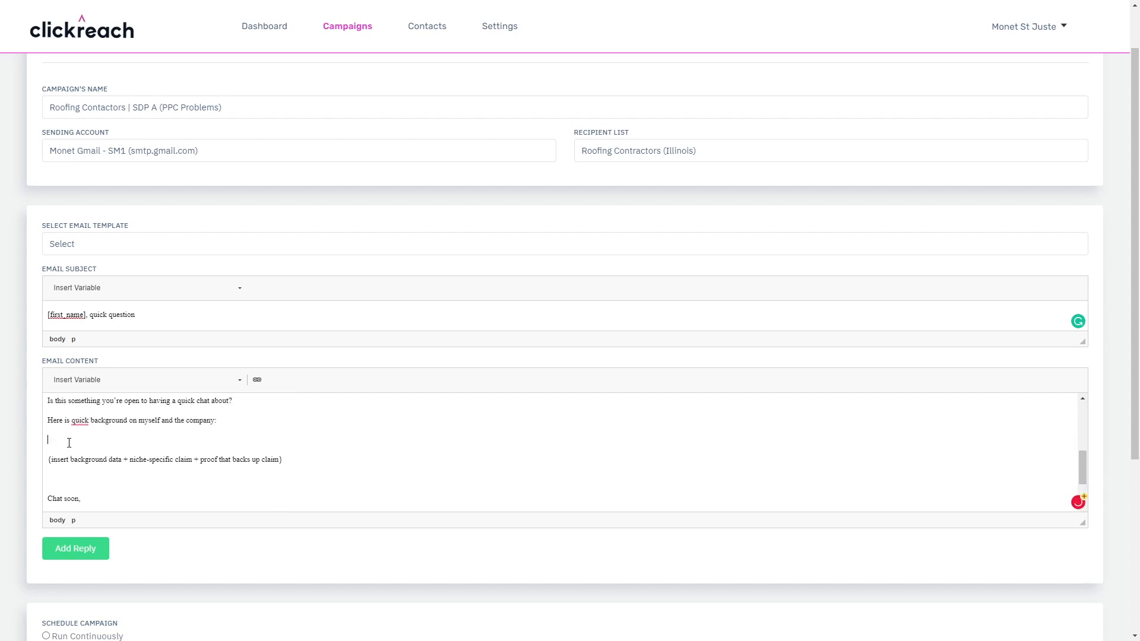
key("Delete")
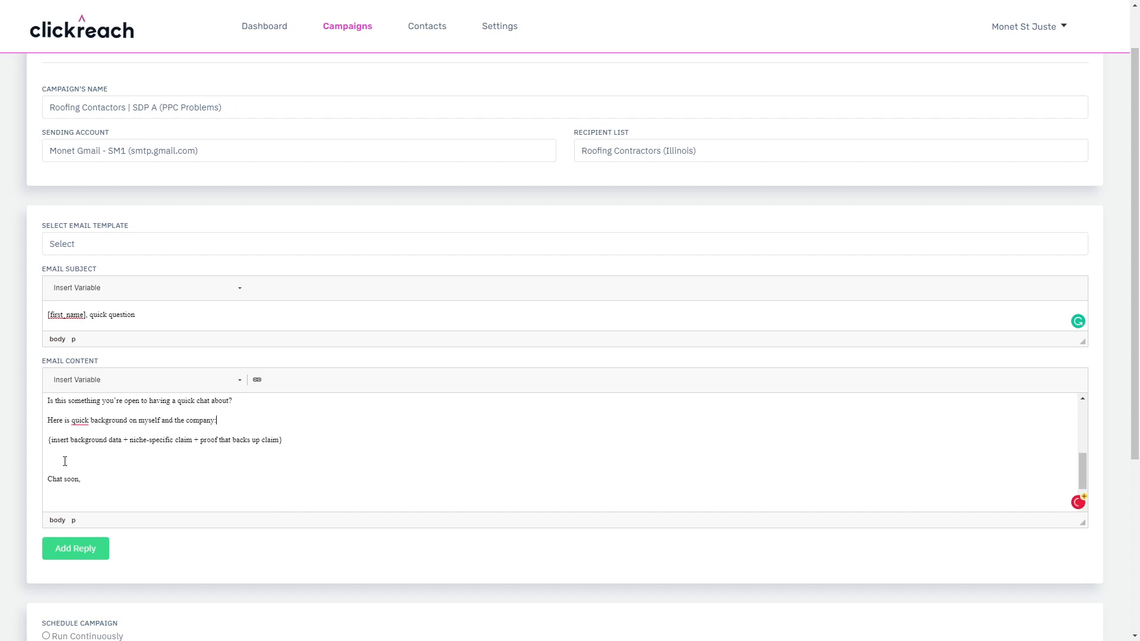
Step: Adjust the line break before the background data placeholder and remove the blank lines around the "Chat soon," sign-off
scroll(63, 457, "up", 2)
scroll(41, 436, "down", 2)
left_click(49, 442)
key("BackSpace")
key("BackSpace")
key("Return")
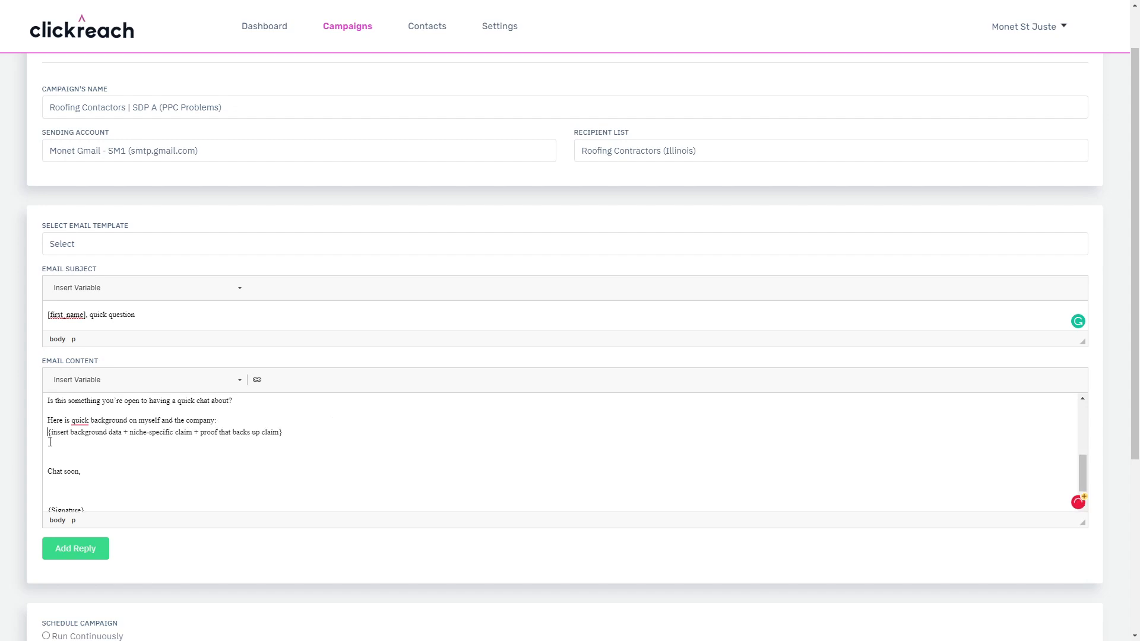
key("Return")
key("BackSpace")
key("BackSpace")
scroll(72, 463, "up", 5)
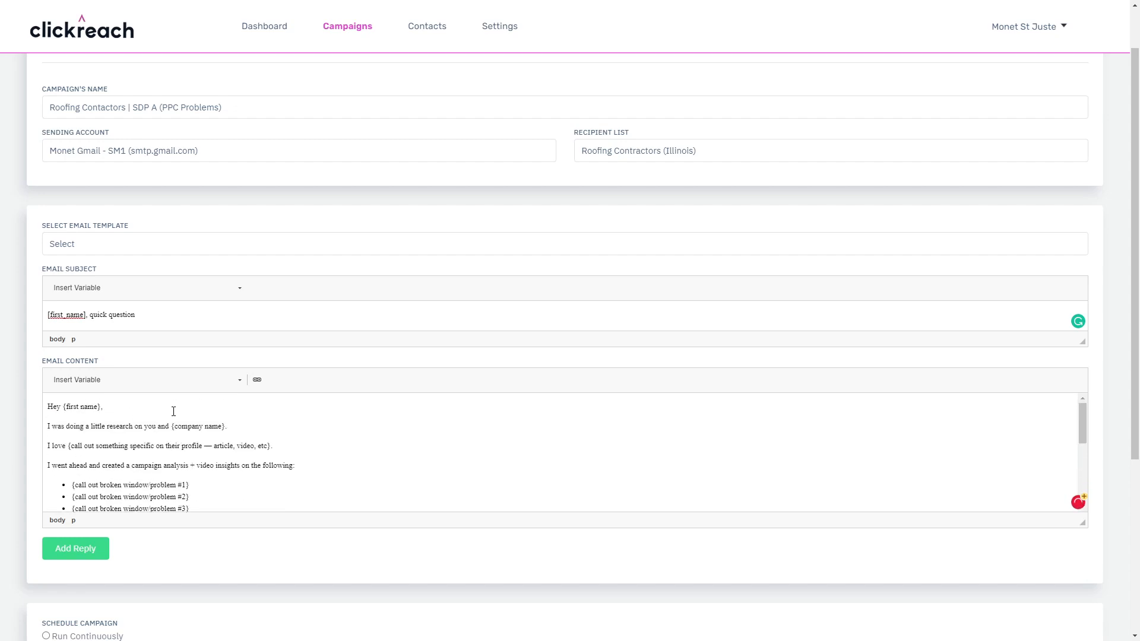
Step: Enlarge the email content box so the whole message through {Signature} fits
left_click_drag(1081, 522, 1081, 638)
scroll(860, 402, "down", 5)
scroll(860, 402, "up", 5)
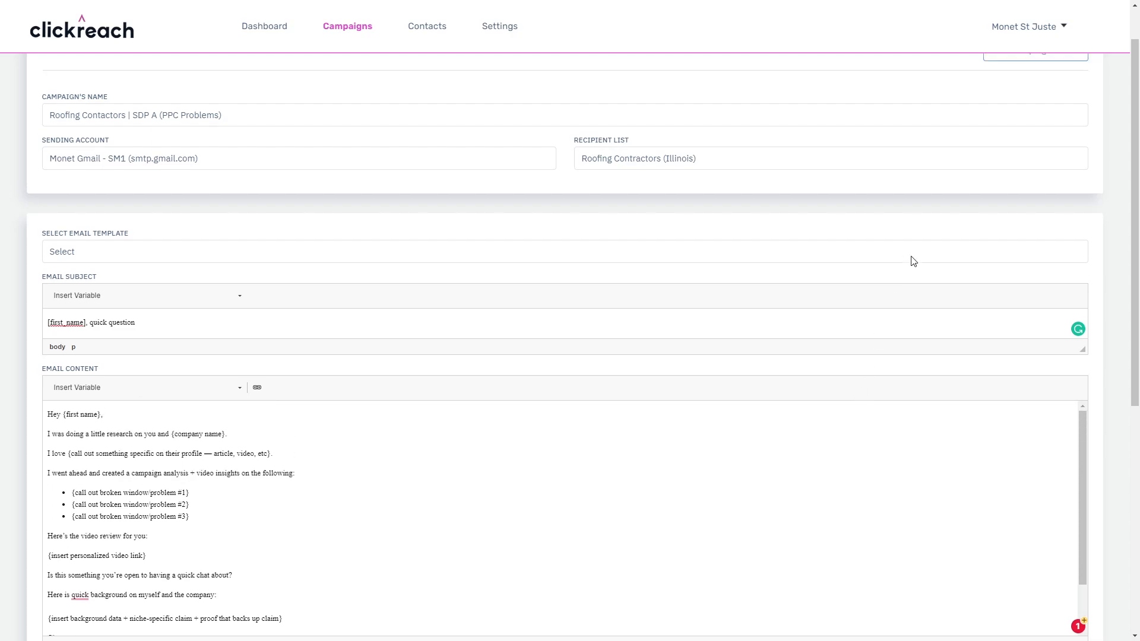
scroll(1015, 267, "down", 2)
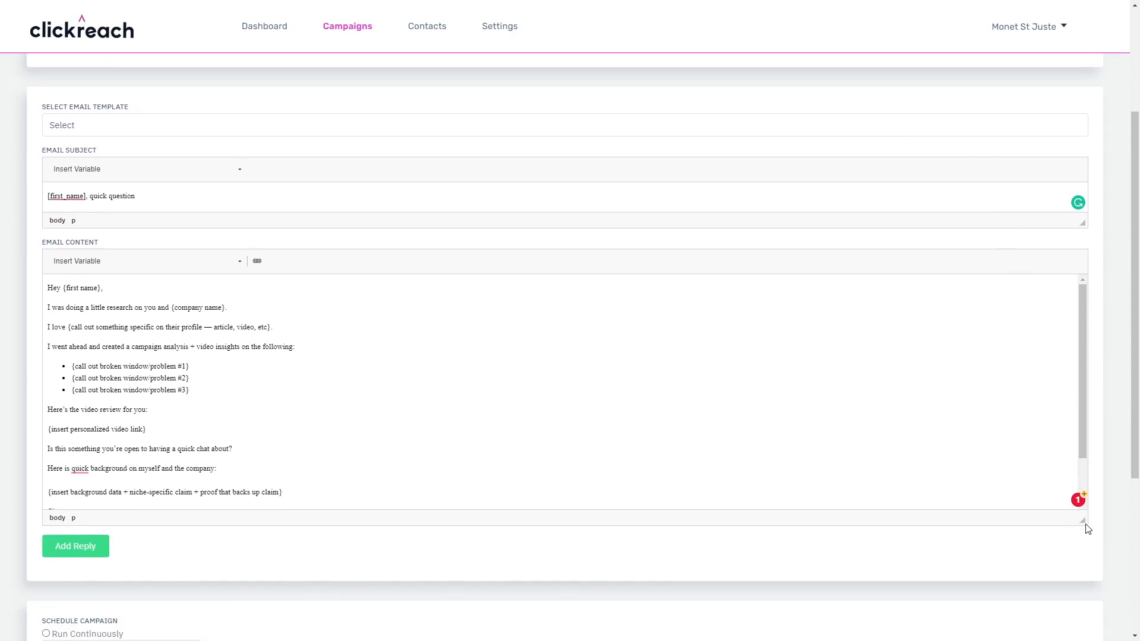
left_click_drag(1086, 527, 1080, 563)
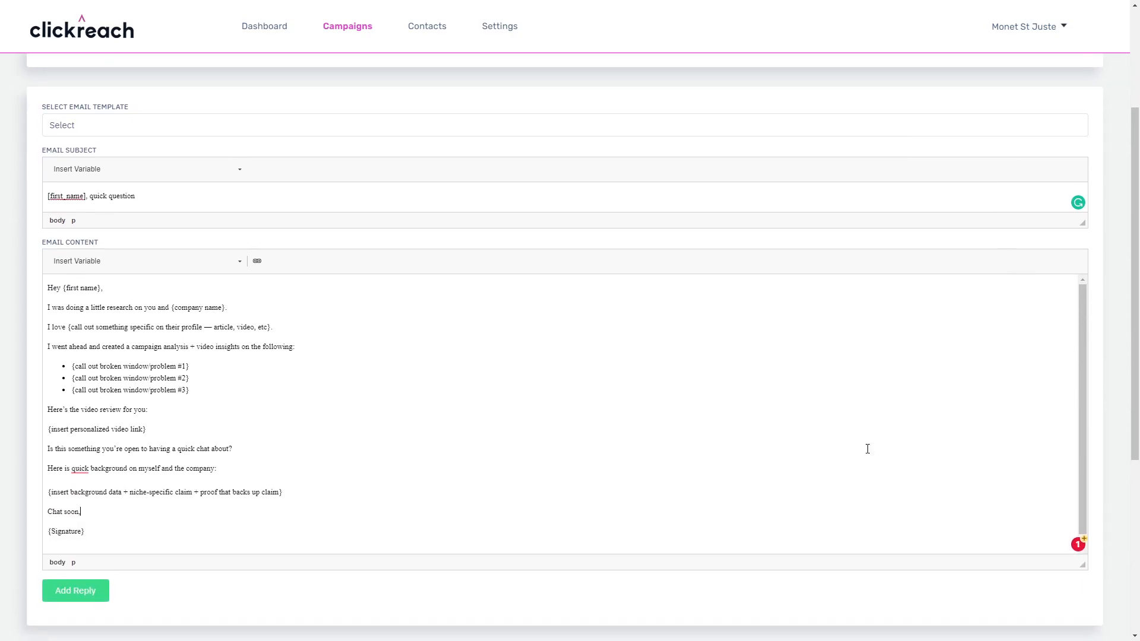
scroll(605, 355, "up", 1)
scroll(605, 355, "down", 2)
scroll(605, 355, "up", 1)
Step: Replace the {first name} placeholder in the email greeting with the first_name variable
left_click_drag(102, 289, 63, 289)
left_click(240, 262)
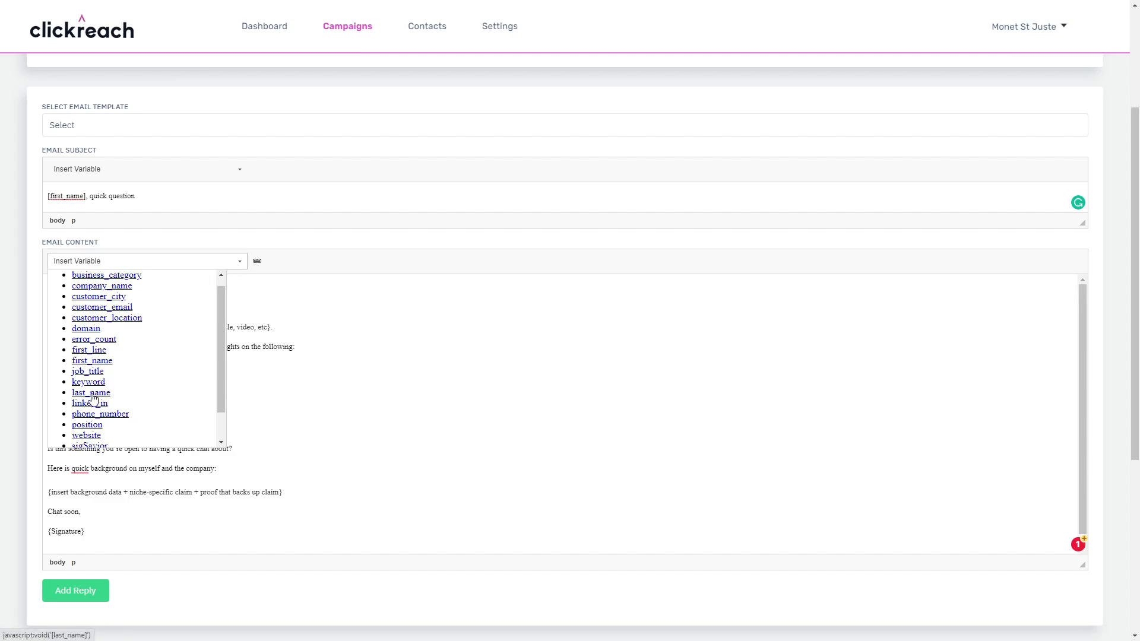
left_click(90, 362)
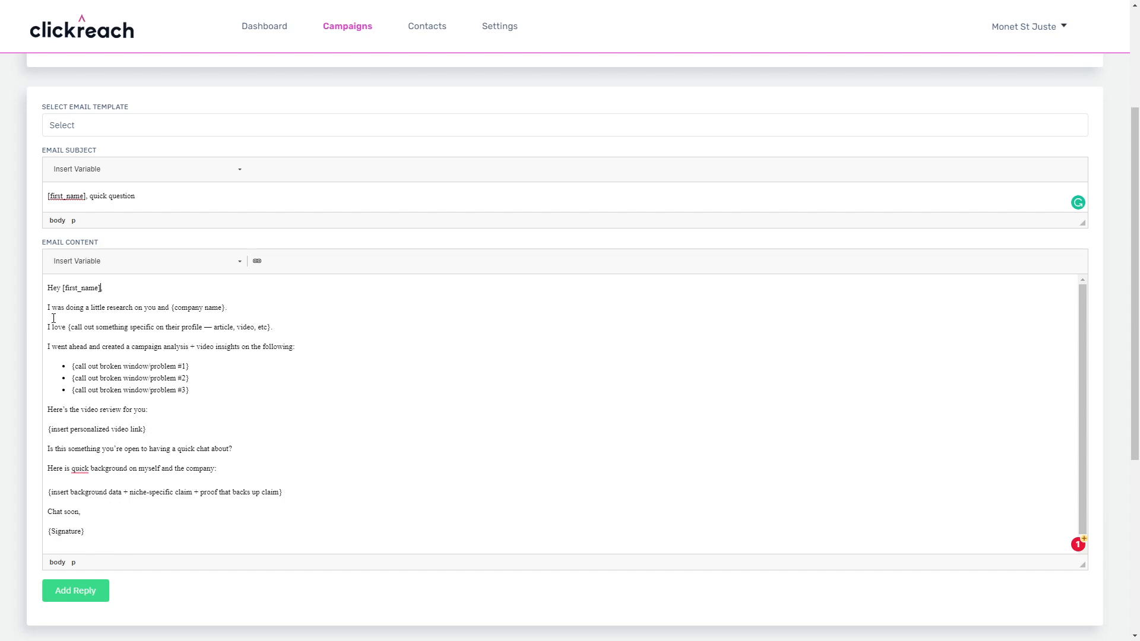
Step: Replace the {company name} placeholder in the research sentence with the company_name variable
mouse_move(225, 307)
left_mouse_down()
mouse_move(165, 307)
mouse_move(225, 307)
left_mouse_up()
left_click(172, 307)
left_click(241, 266)
scroll(148, 324, "up", 1)
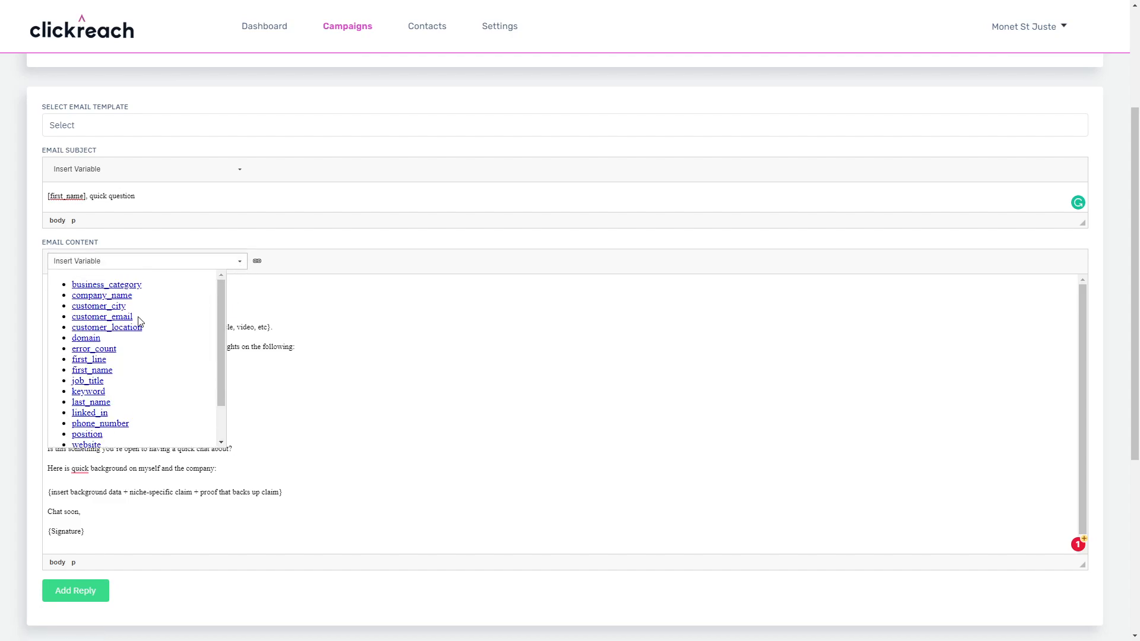
left_click(121, 297)
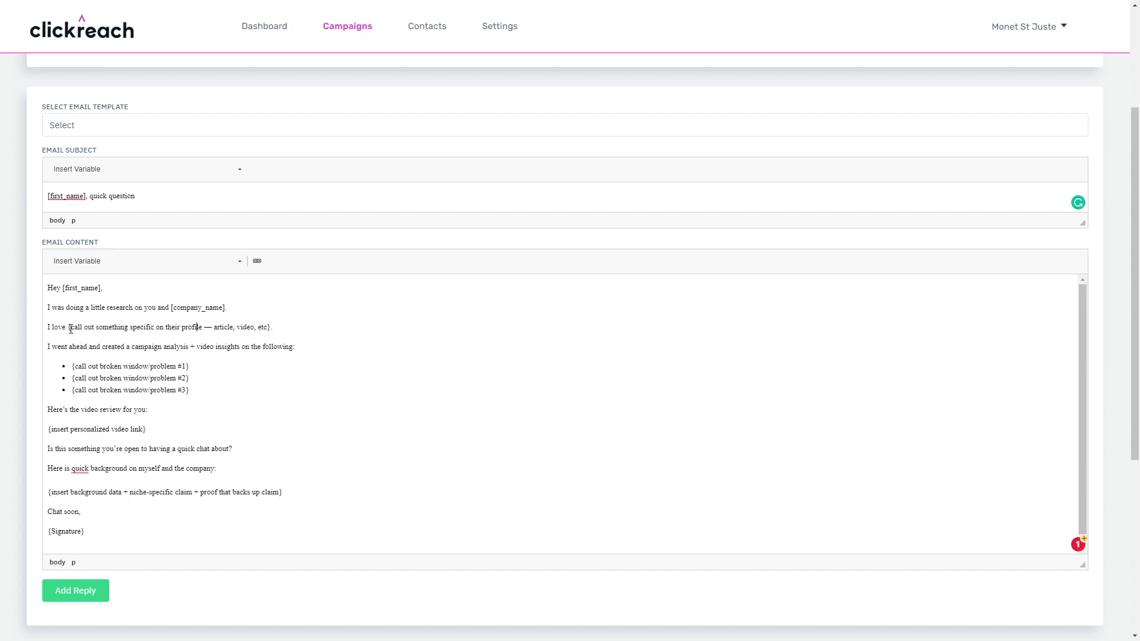
Step: Replace the {call out something specific on their profile — article, video, etc} placeholder with the first_line variable
left_click_drag(70, 327, 272, 328)
left_click(122, 332)
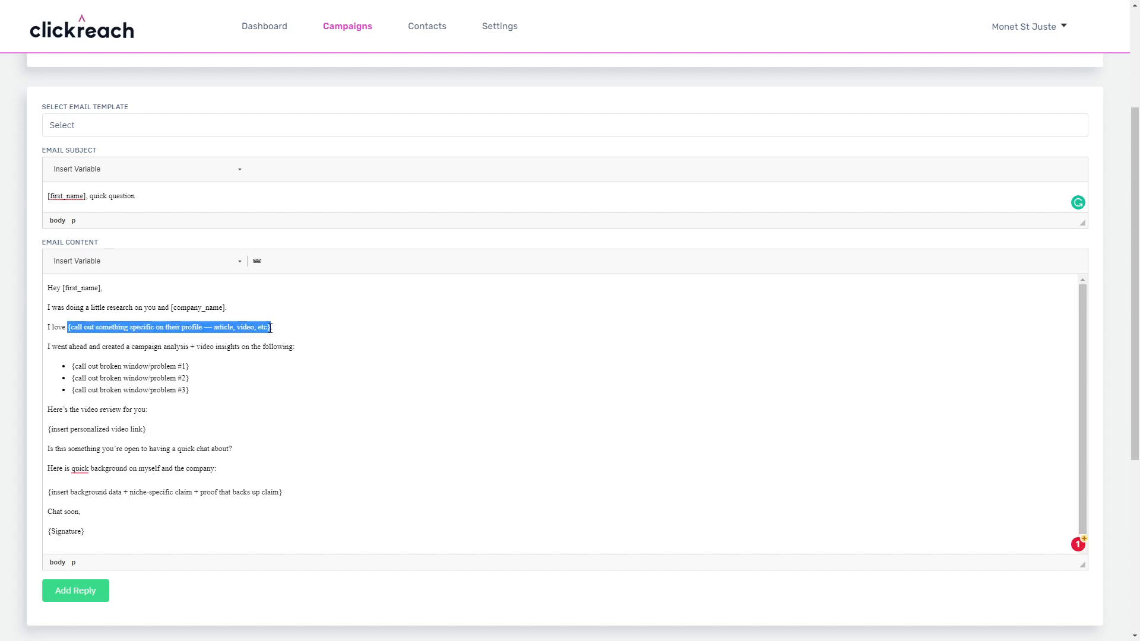
left_click(240, 263)
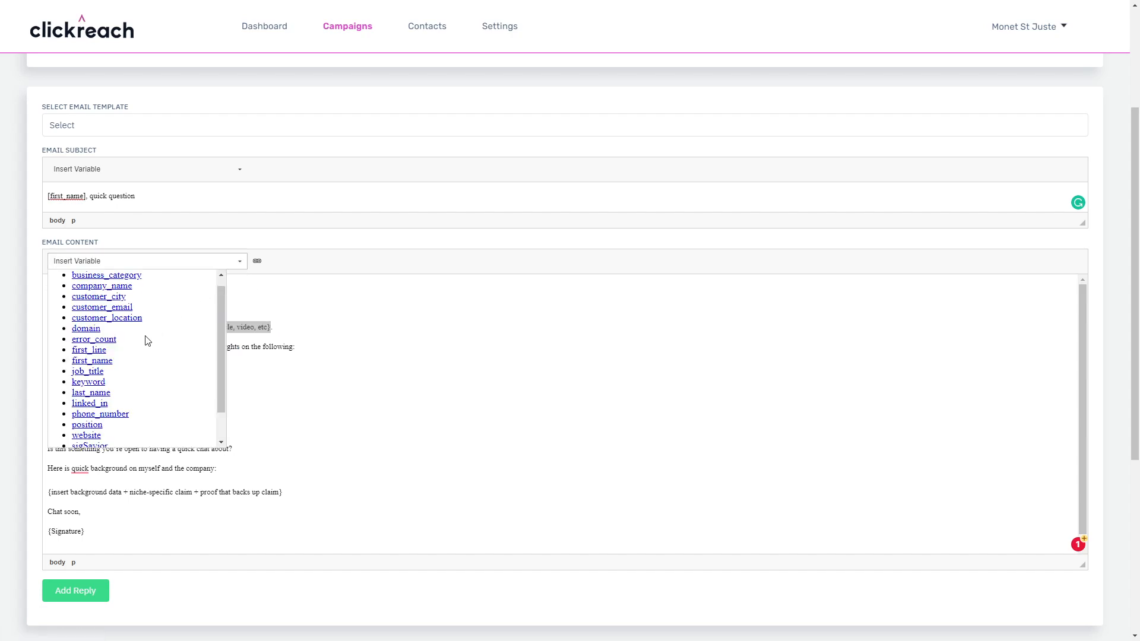
scroll(136, 353, "down", 2)
scroll(136, 353, "up", 3)
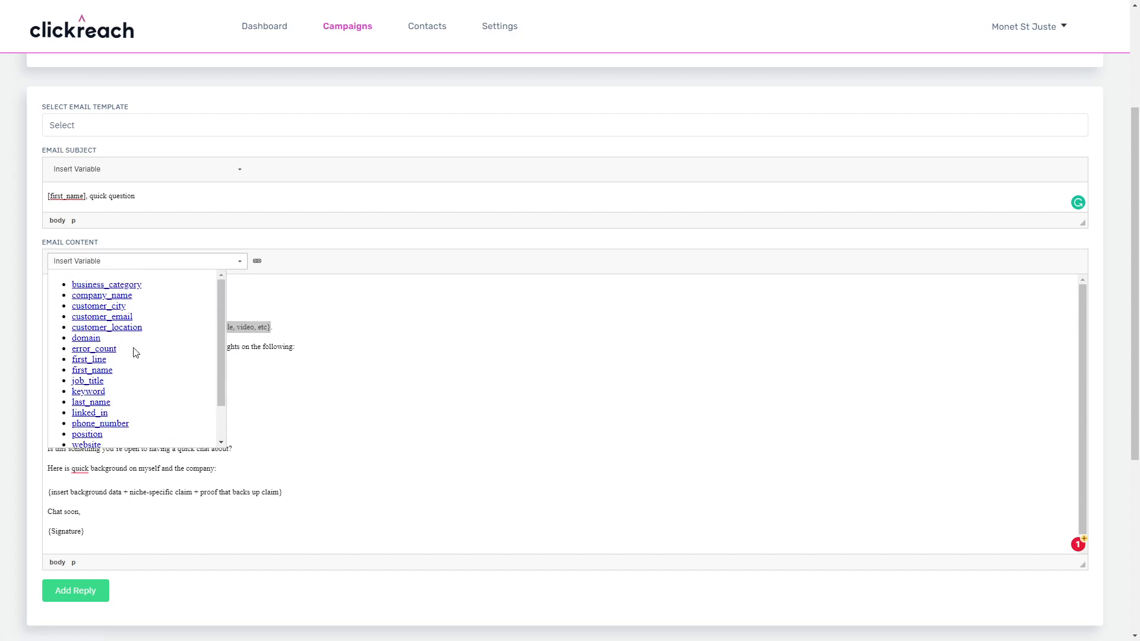
left_click(98, 360)
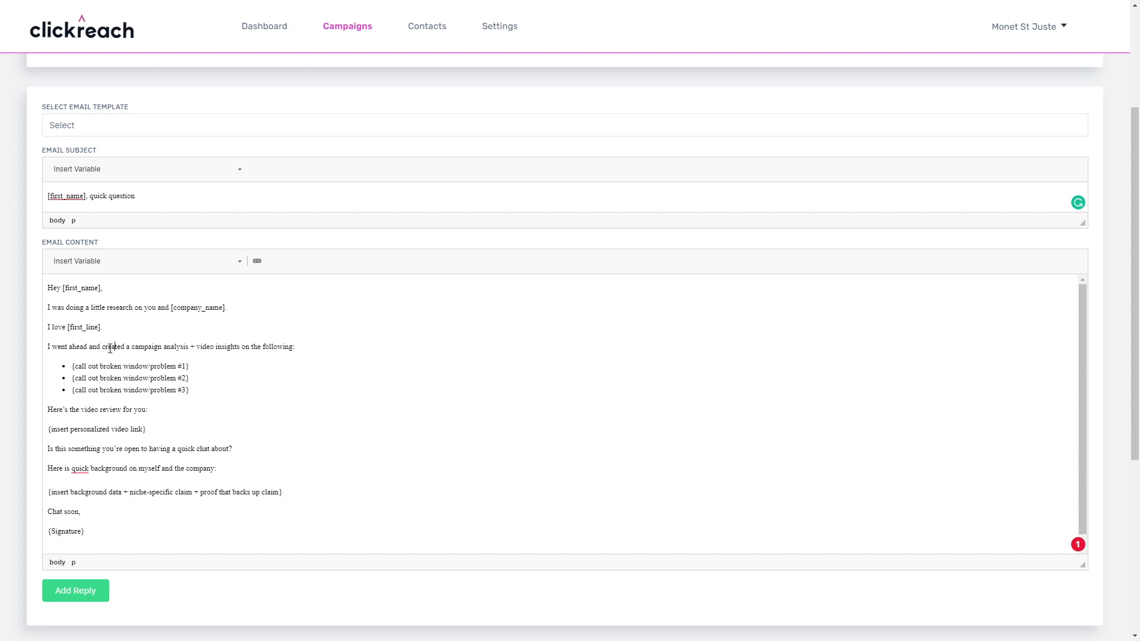
Step: Accept the grammar suggestion that adds the article "a" before "quick background" in the email content
left_click(116, 343)
scroll(113, 427, "down", 1)
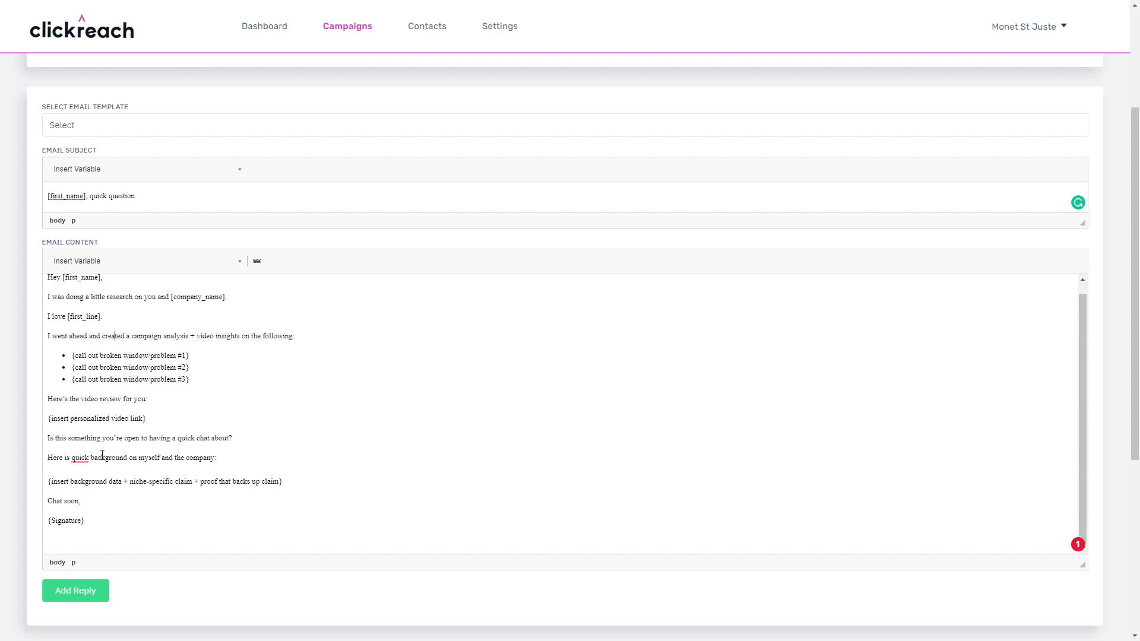
mouse_move(82, 464)
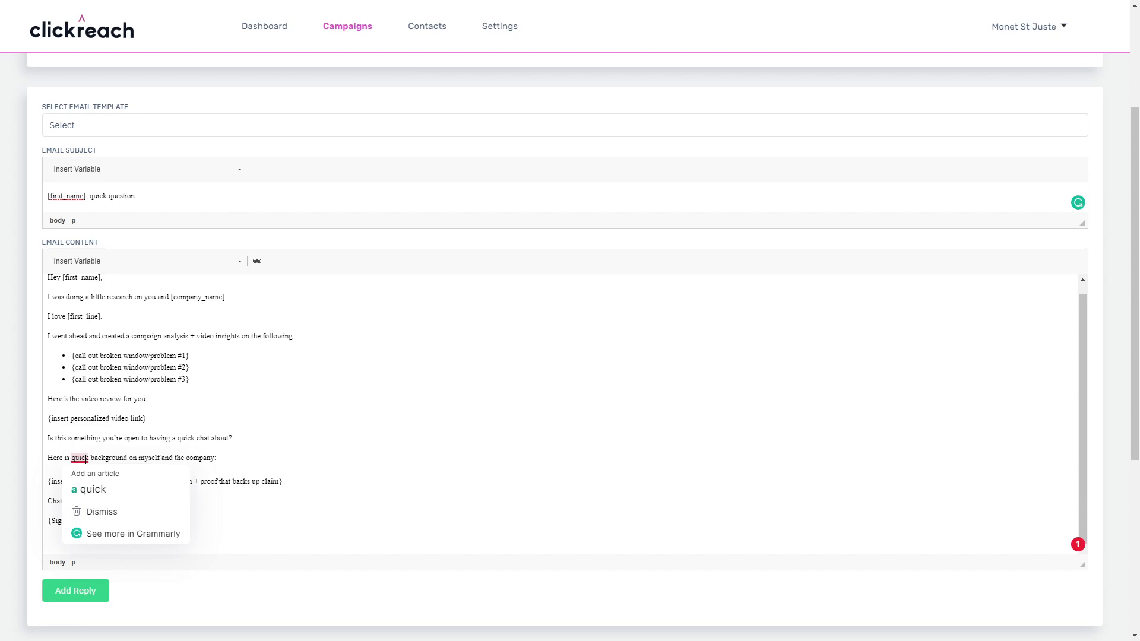
left_click(99, 488)
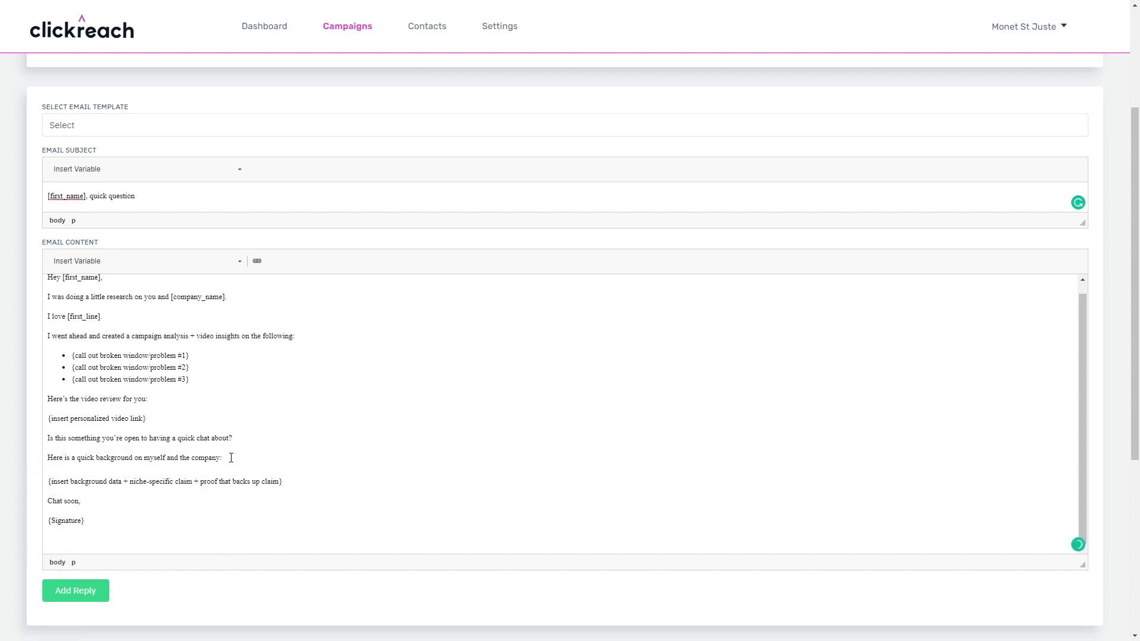
Step: Replace the {Signature} placeholder at the end of the first email with the sigSavior variable
scroll(226, 441, "down", 1)
left_click_drag(94, 462, 49, 461)
left_click(166, 201)
scroll(155, 279, "down", 3)
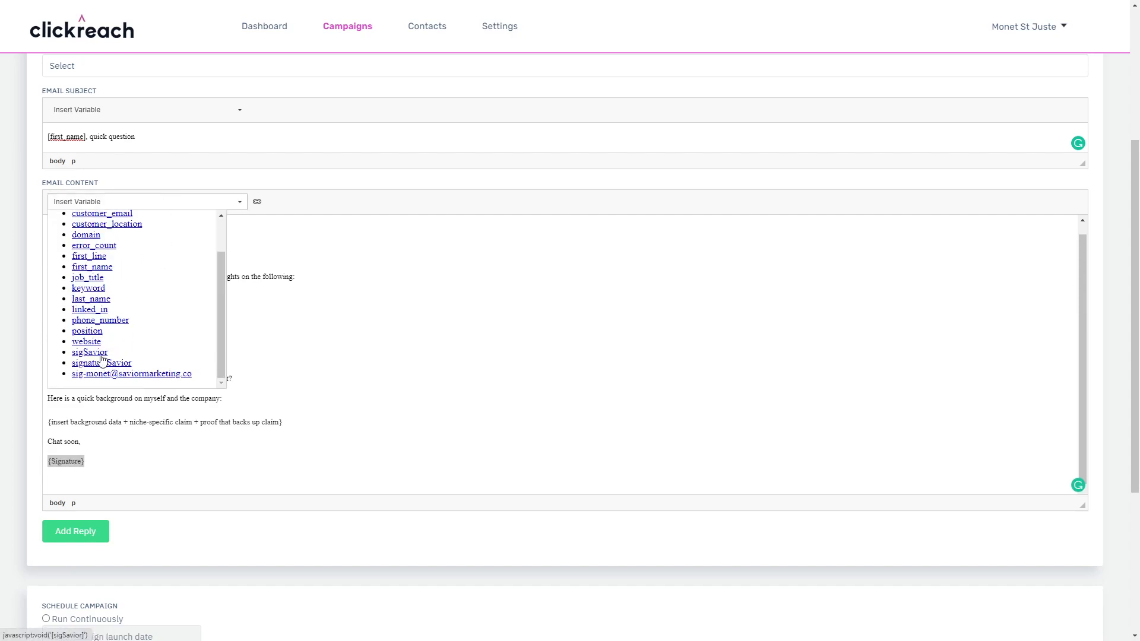
left_click(97, 353)
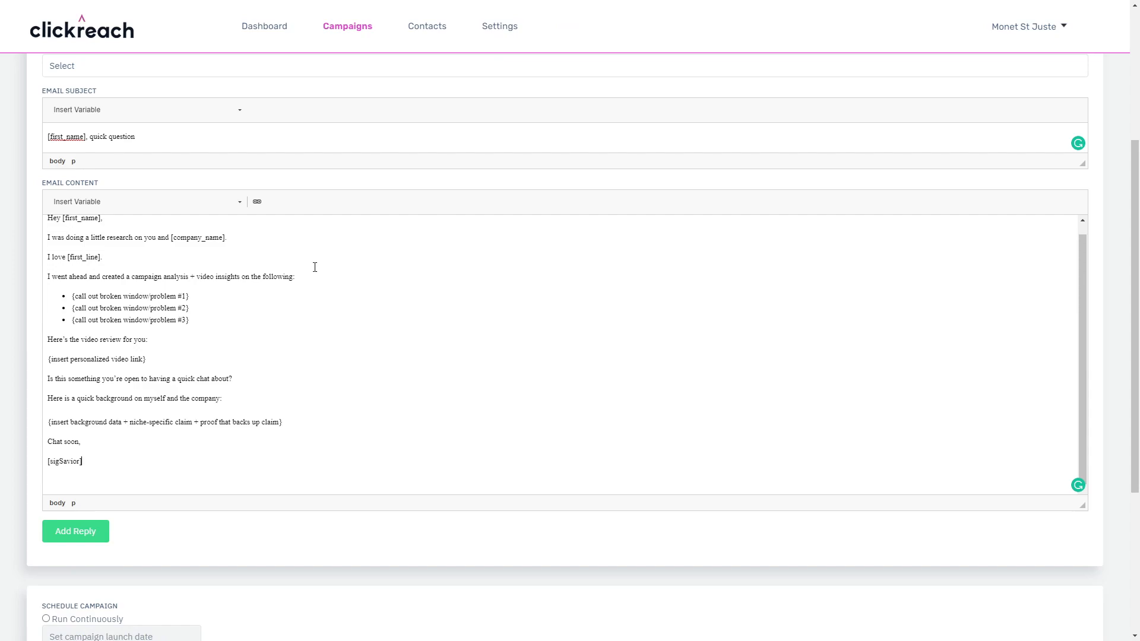
Step: Add a follow-up reply to the campaign below the first email
scroll(315, 267, "up", 1)
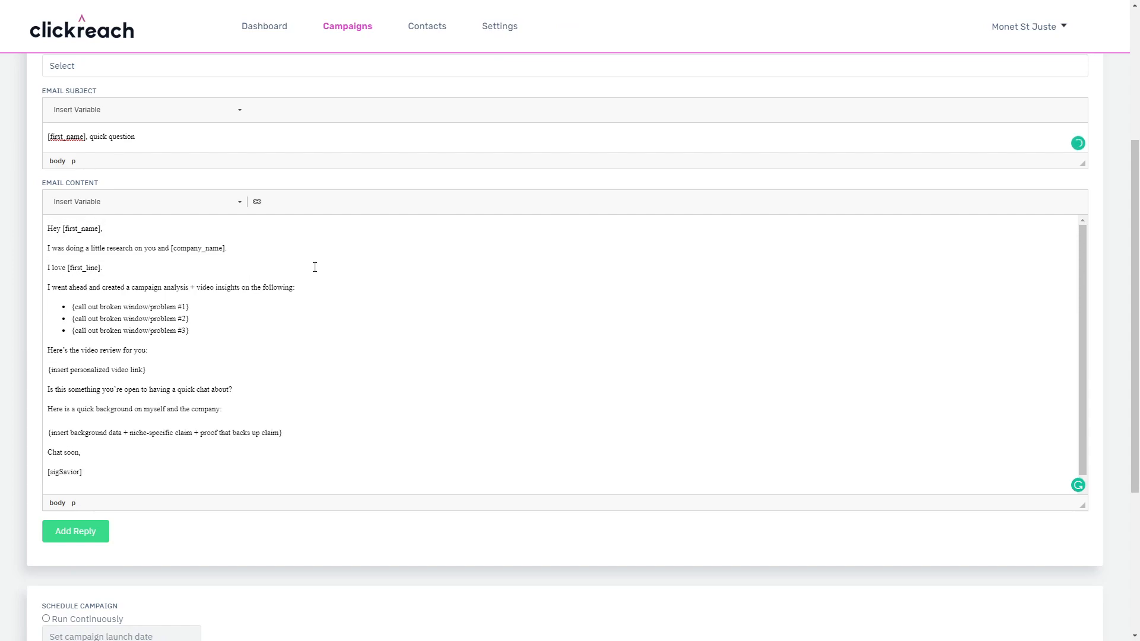
scroll(311, 269, "up", 1)
scroll(310, 269, "down", 1)
scroll(216, 231, "up", 1)
scroll(216, 232, "down", 2)
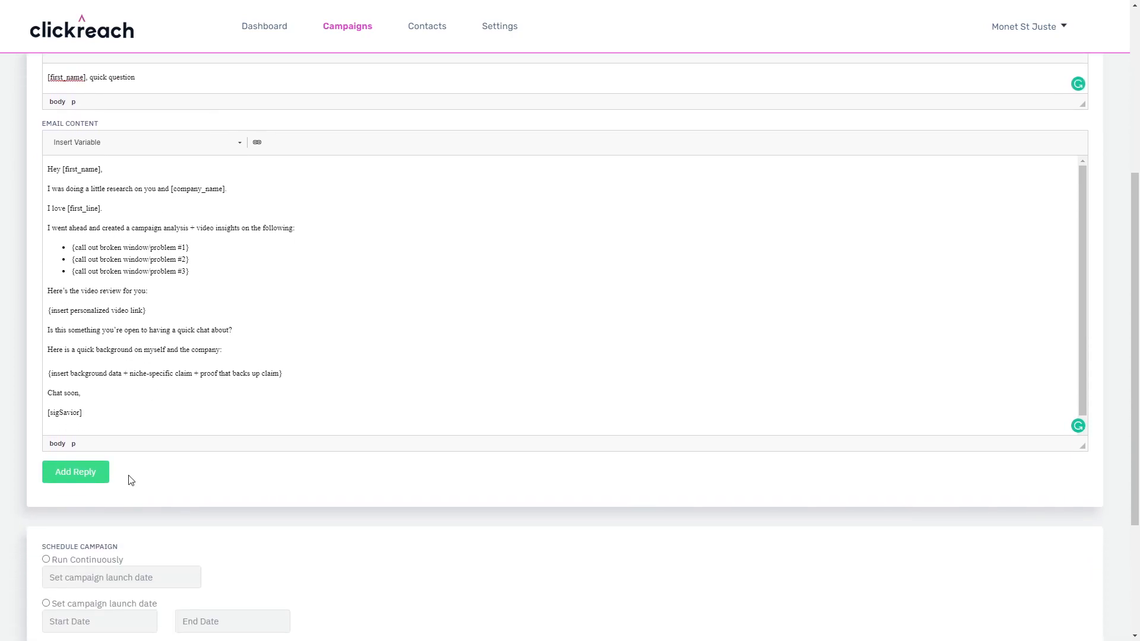
left_click(94, 480)
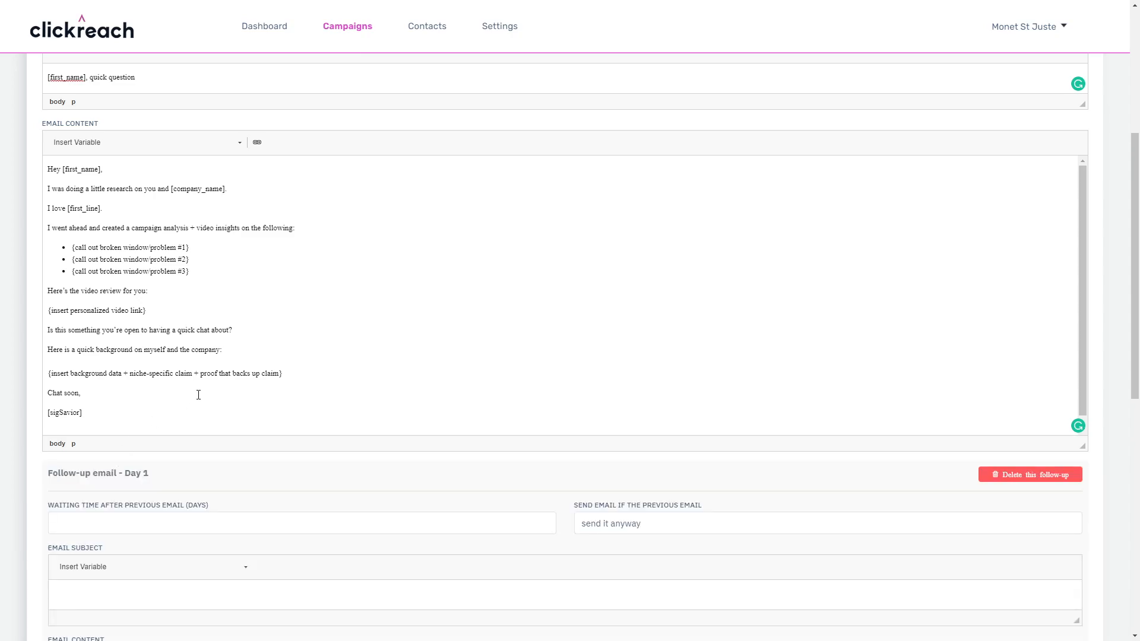
Step: Set the follow-up to wait 2 days and send only if the previous email did not receive a reply
scroll(205, 384, "down", 1)
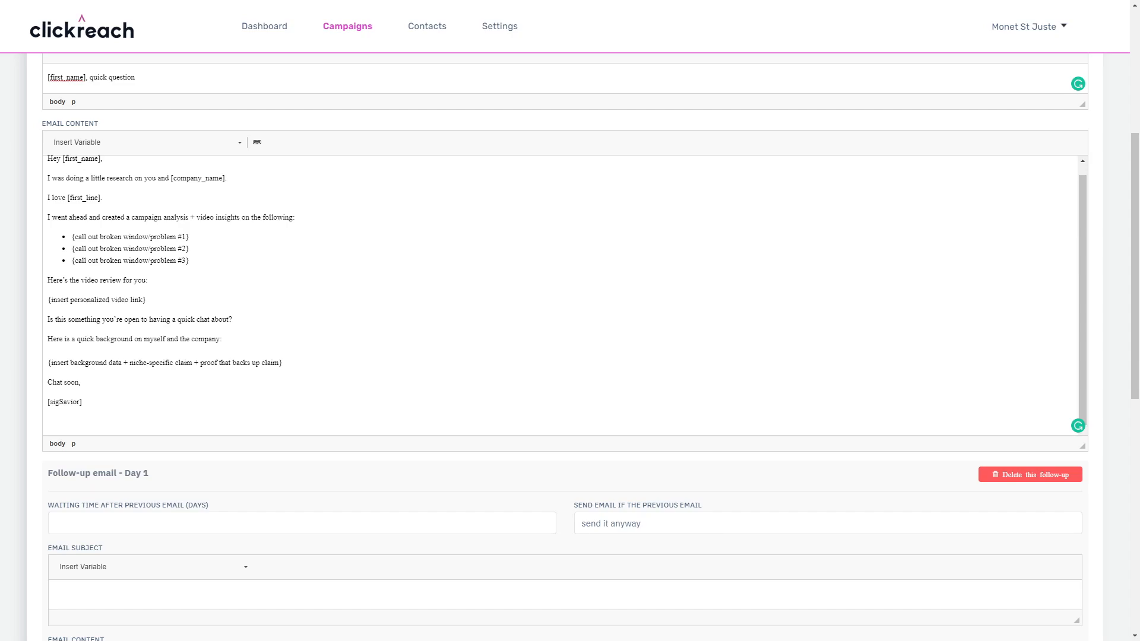
scroll(255, 355, "down", 3)
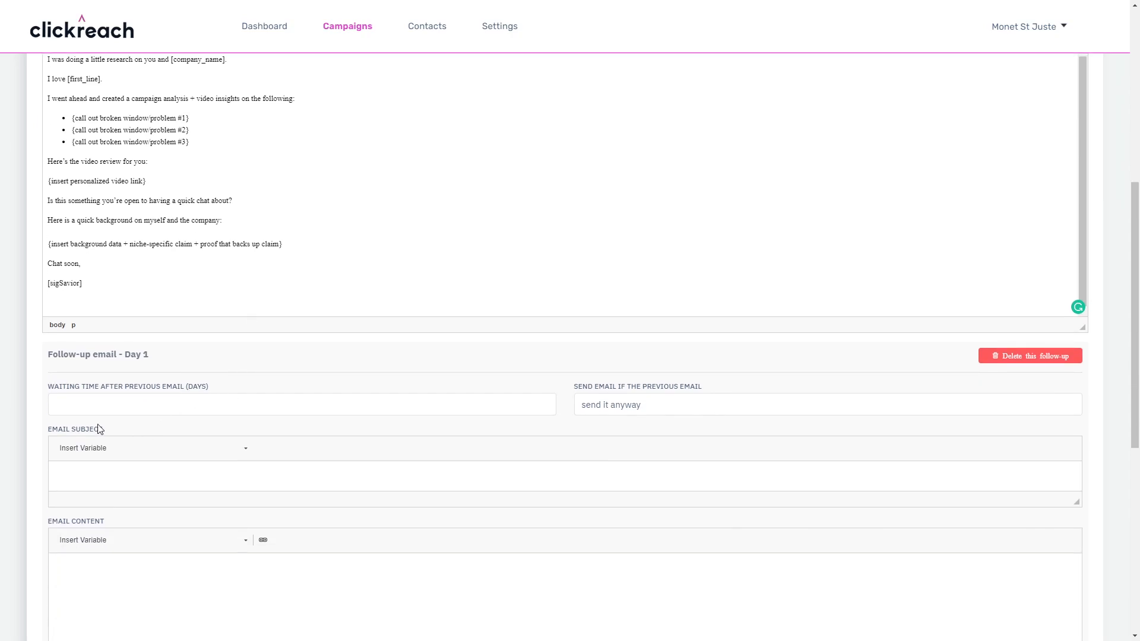
scroll(158, 402, "up", 6)
scroll(129, 381, "down", 2)
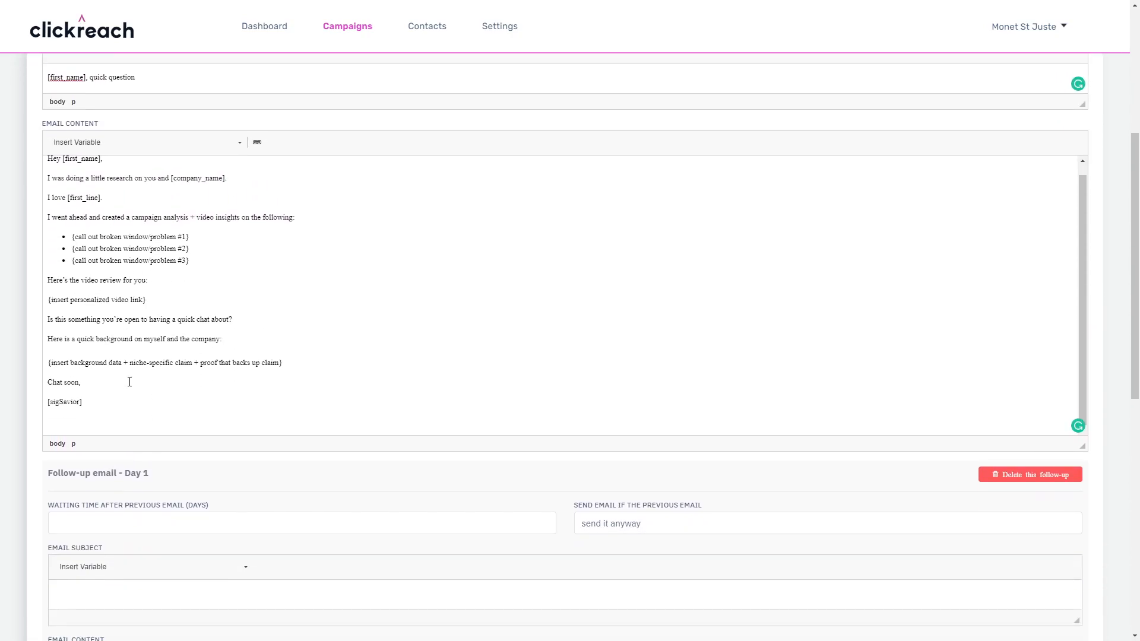
scroll(129, 381, "up", 1)
scroll(153, 379, "down", 1)
scroll(150, 381, "down", 2)
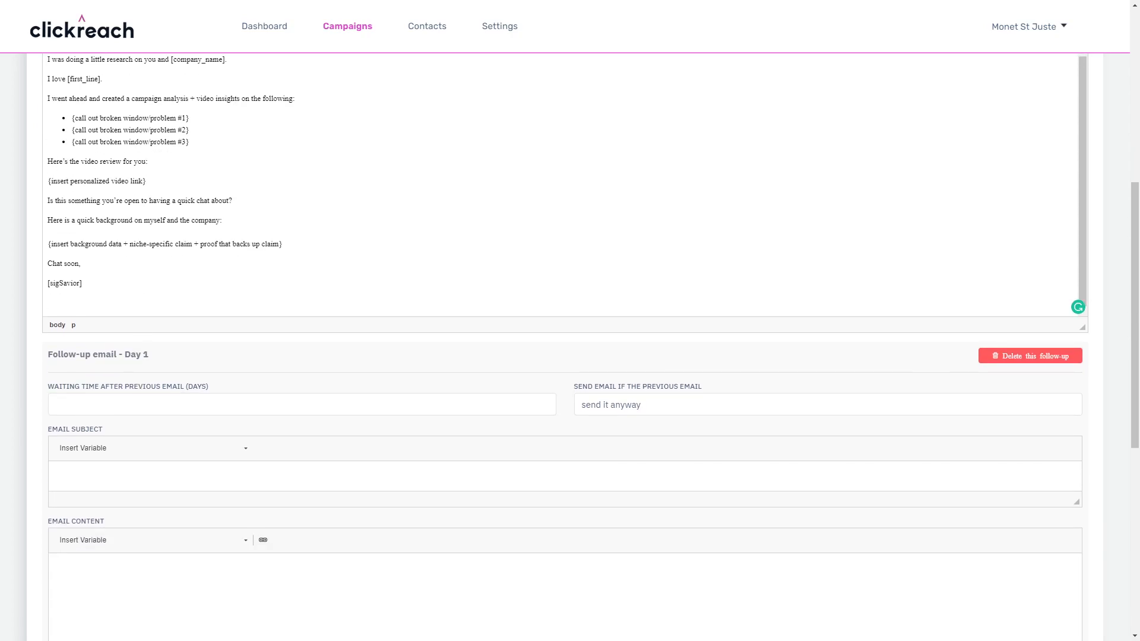
left_click(165, 405)
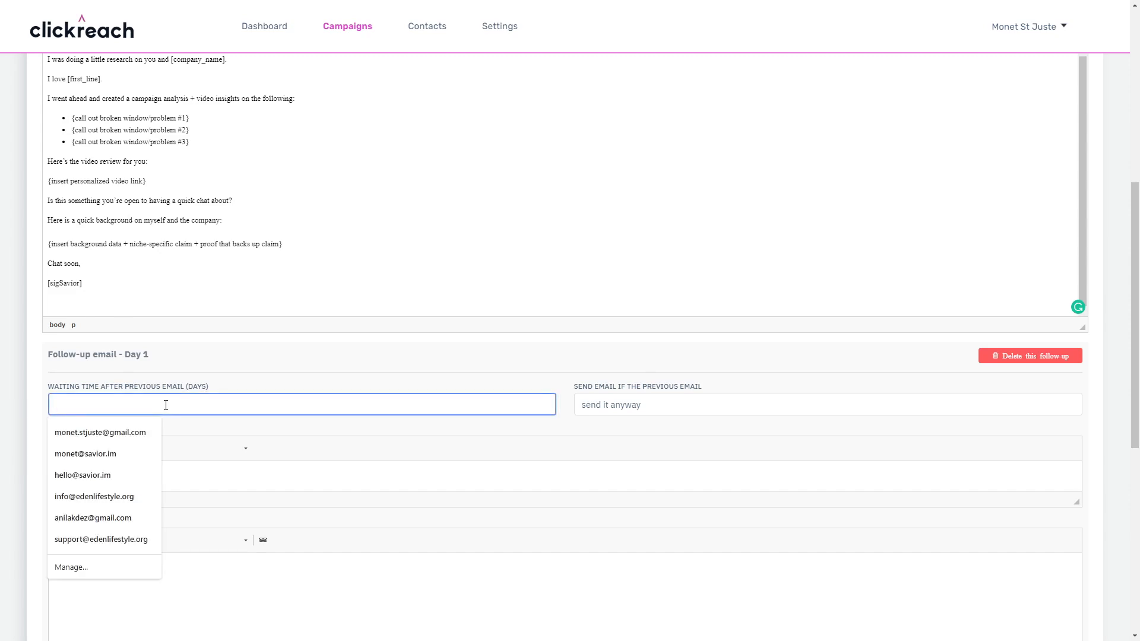
left_click(261, 383)
left_click(204, 405)
type("2")
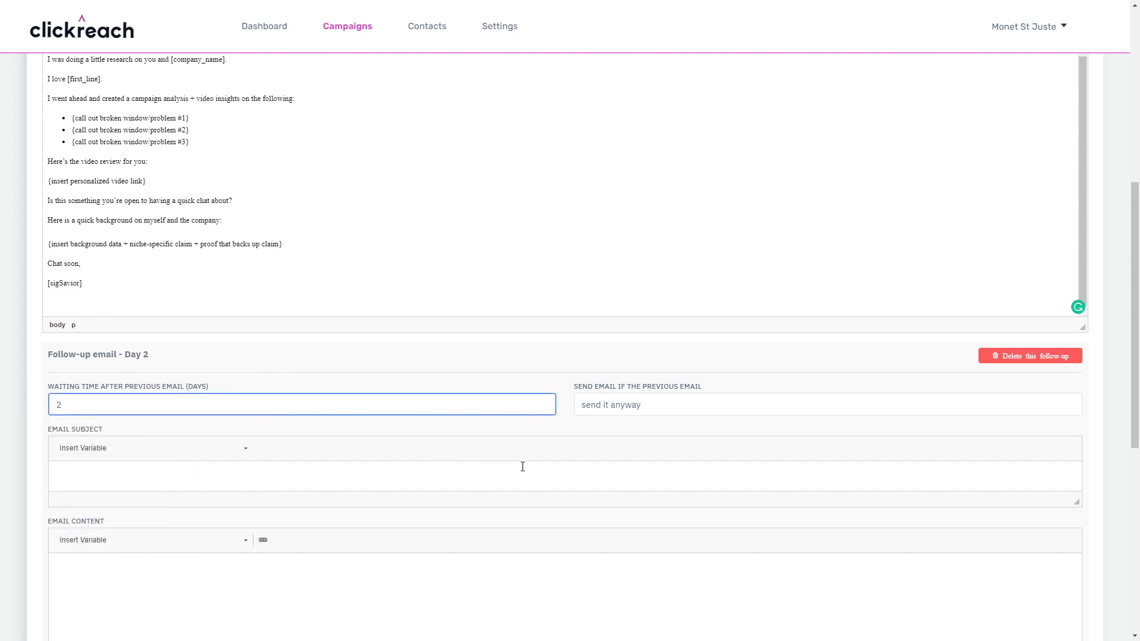
left_click(636, 409)
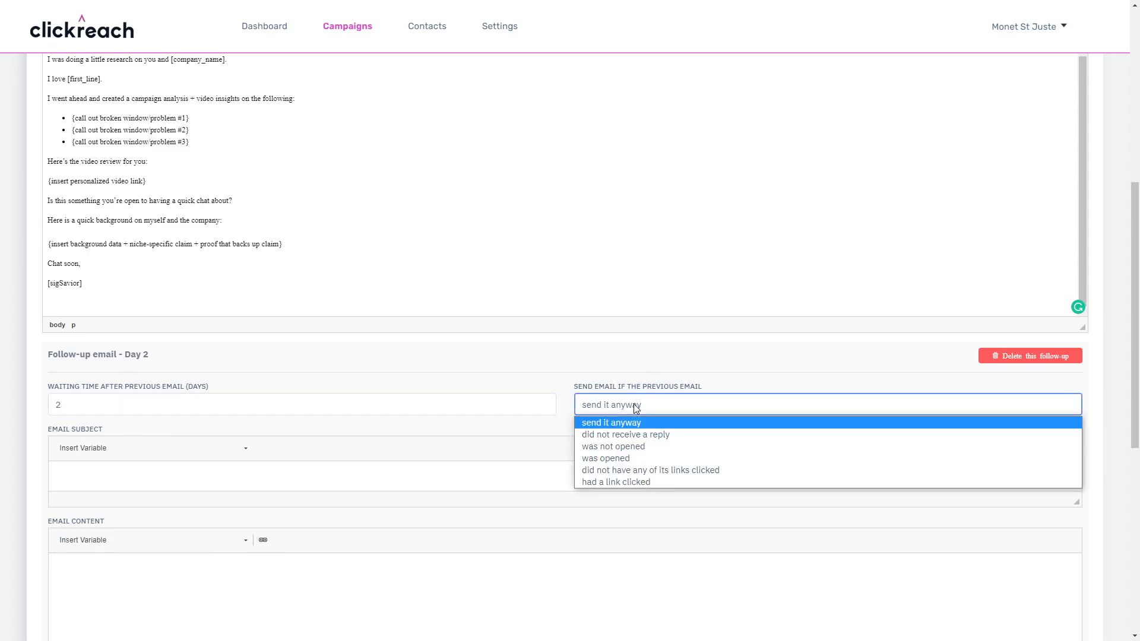
left_click(628, 435)
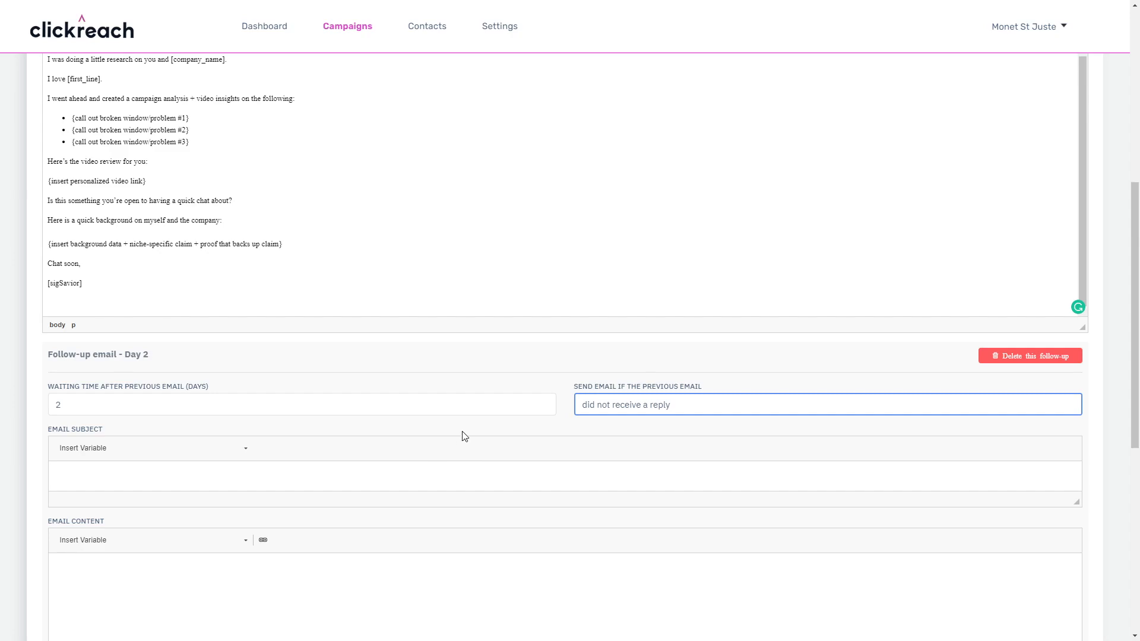
Step: Copy the first email's subject into the follow-up's subject and prefix it with "RE:"
scroll(465, 435, "down", 1)
scroll(463, 433, "up", 4)
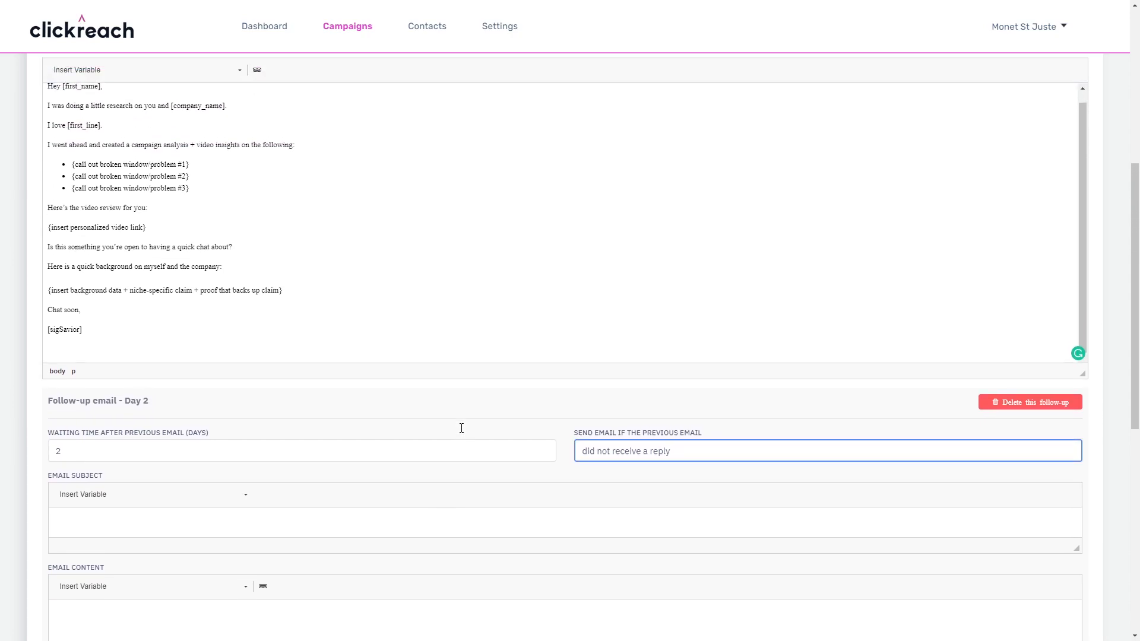
left_click_drag(136, 137, 47, 137)
key("ctrl+c")
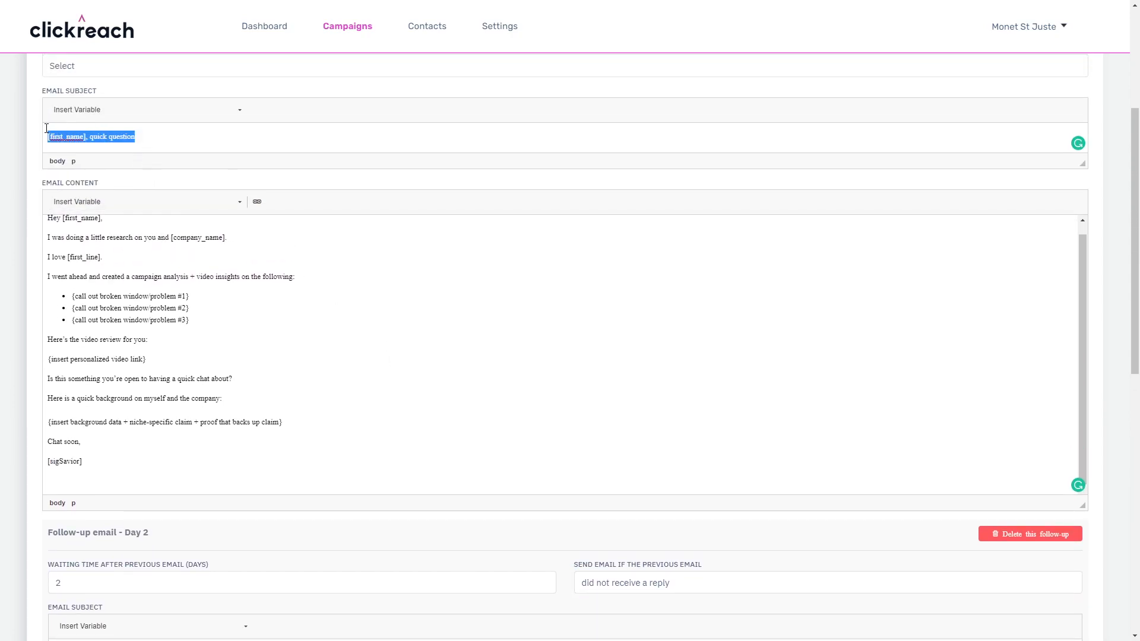
scroll(252, 217, "down", 5)
left_click(121, 355)
key("ctrl+v")
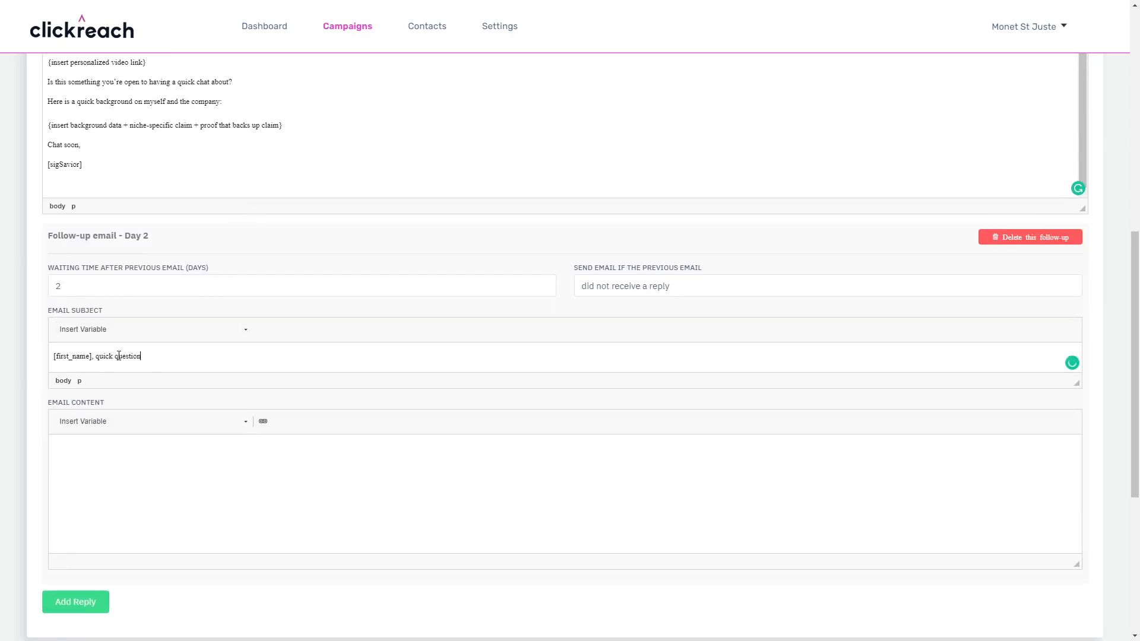
left_click(53, 357)
type("RE:")
Step: Paste the prepared follow-up message, ending in {Signature}, into the follow-up's email content
left_click(170, 481)
scroll(189, 446, "down", 1)
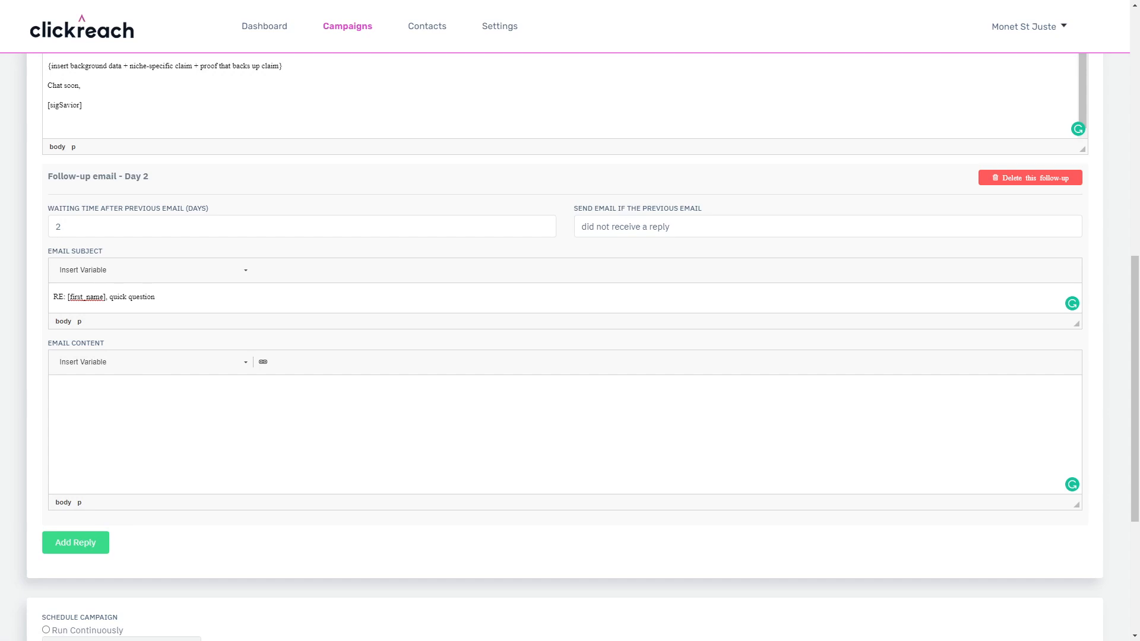
key("ctrl+v")
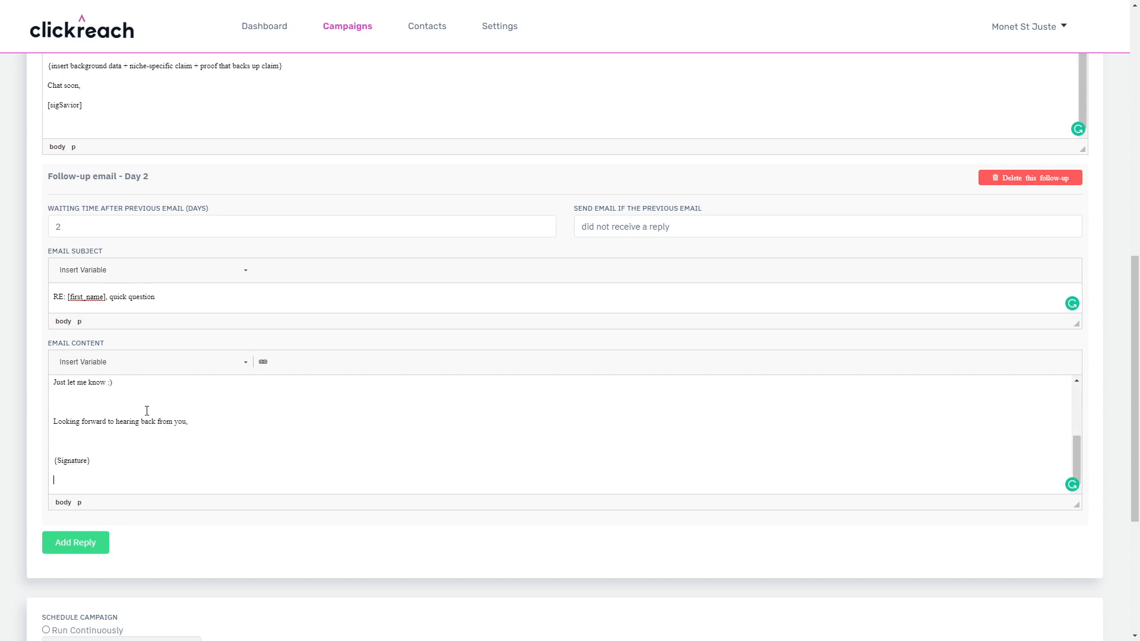
Step: Remove the blank lines between the follow-up's paragraphs and correct "have" to "having" in the quick chat question
scroll(95, 408, "up", 5)
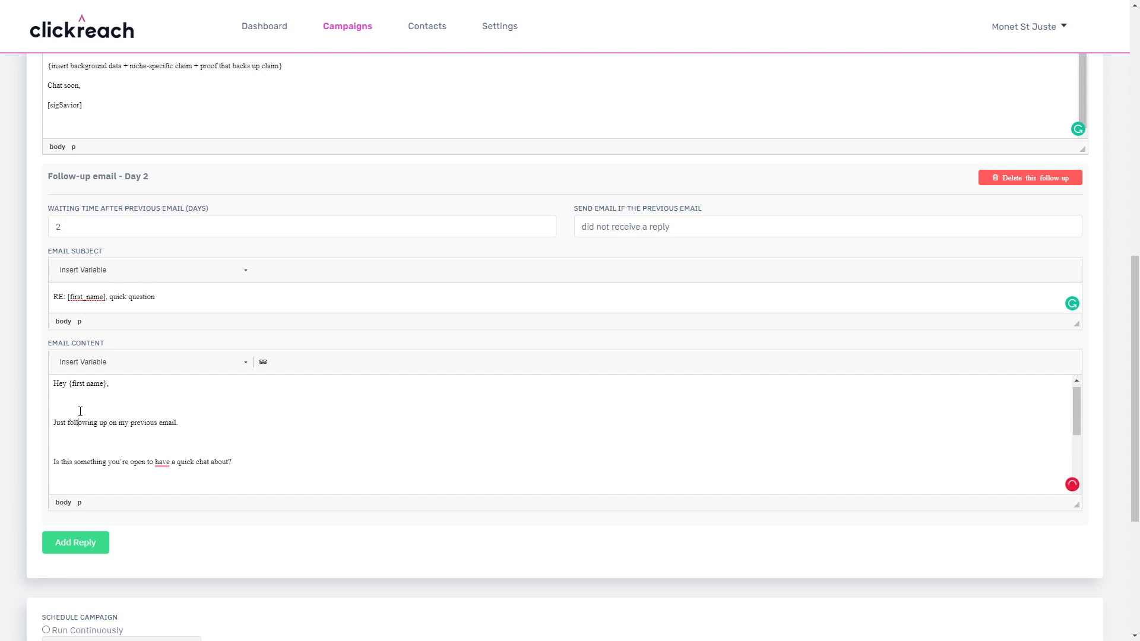
key("BackSpace")
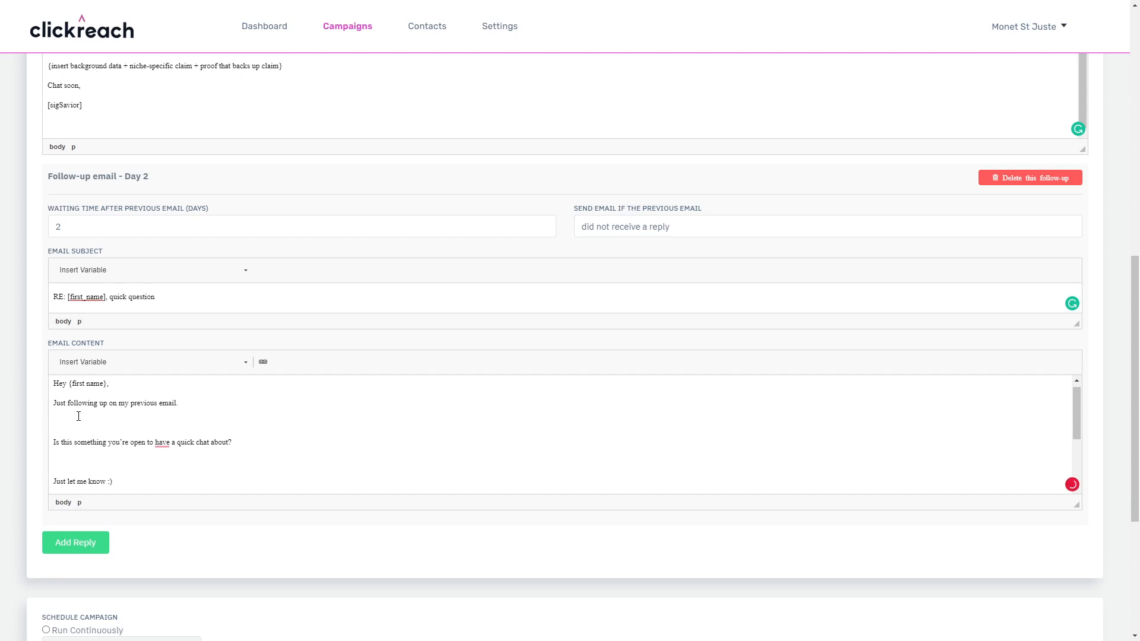
key("BackSpace")
key("BackSpace")
mouse_move(162, 425)
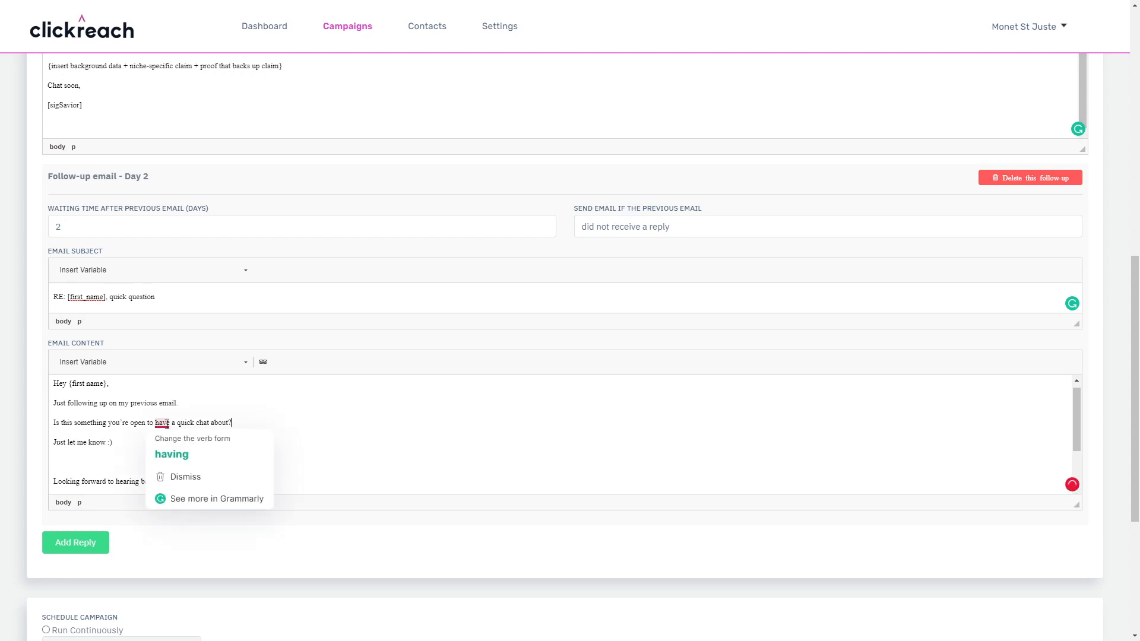
left_click(170, 455)
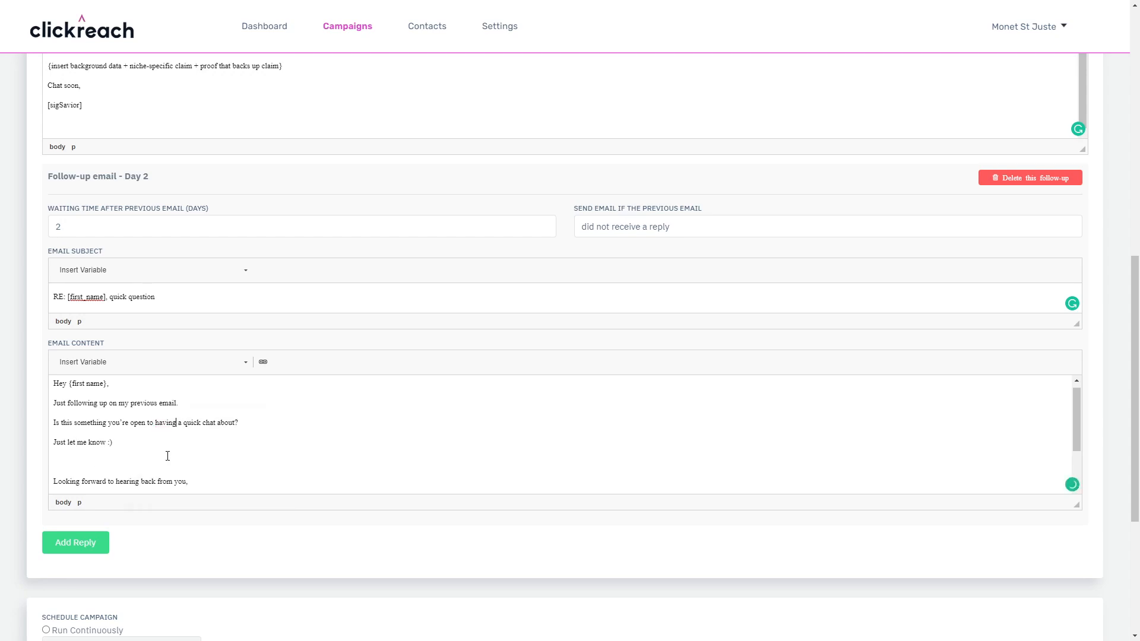
key("BackSpace")
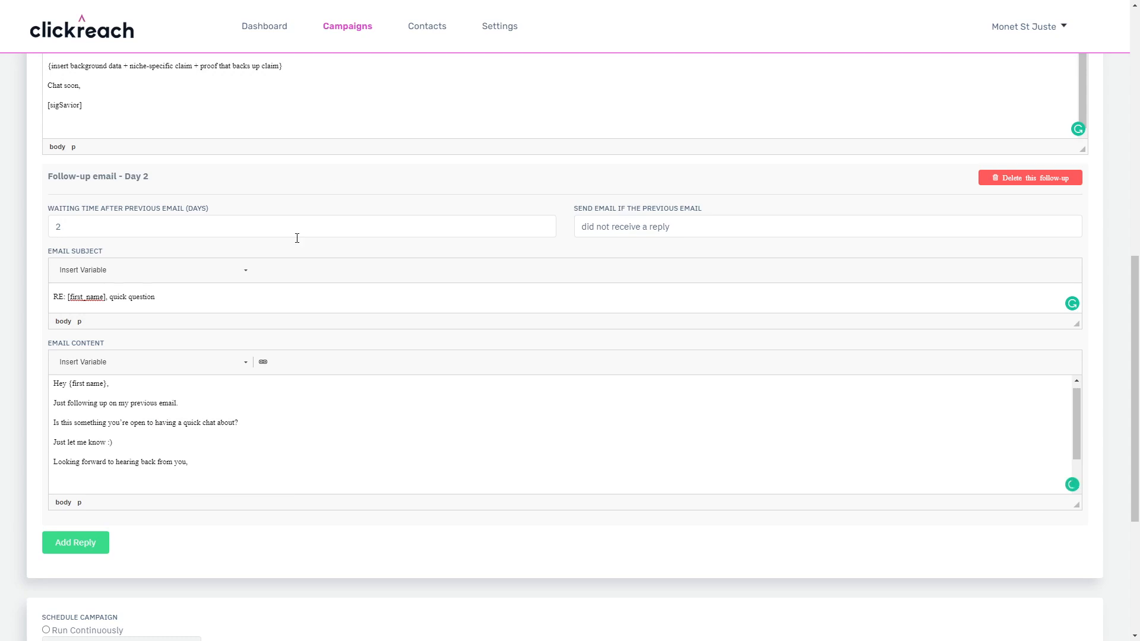
scroll(123, 445, "down", 1)
left_click(91, 440)
key("BackSpace")
scroll(107, 426, "up", 1)
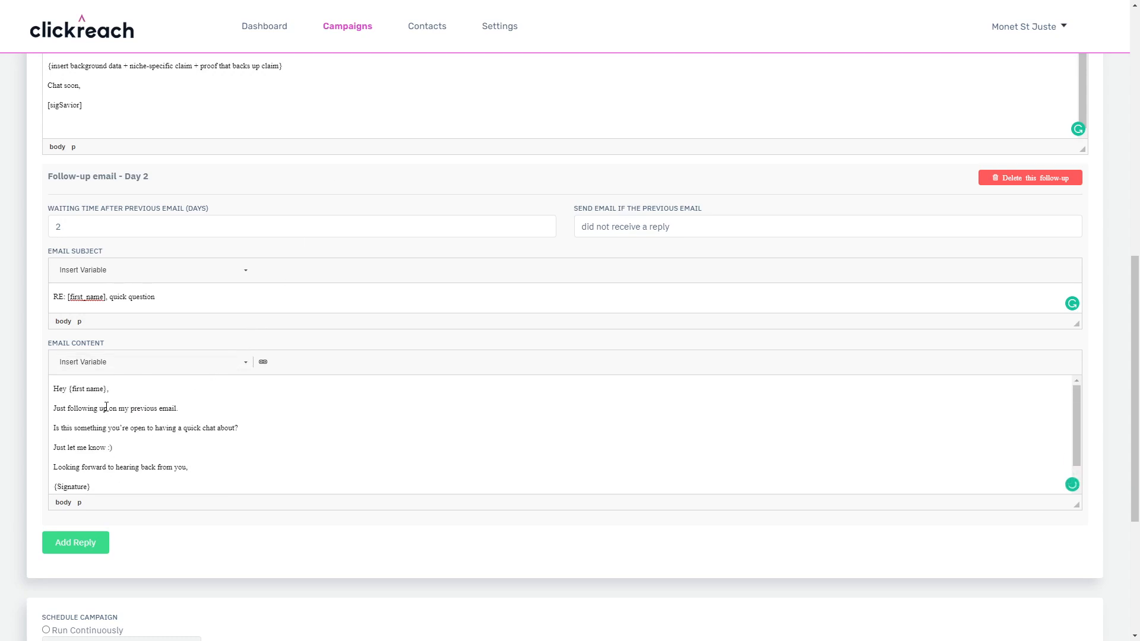
Step: Replace the {first name} placeholder in the follow-up's greeting with the first_name variable
left_click_drag(105, 389, 68, 389)
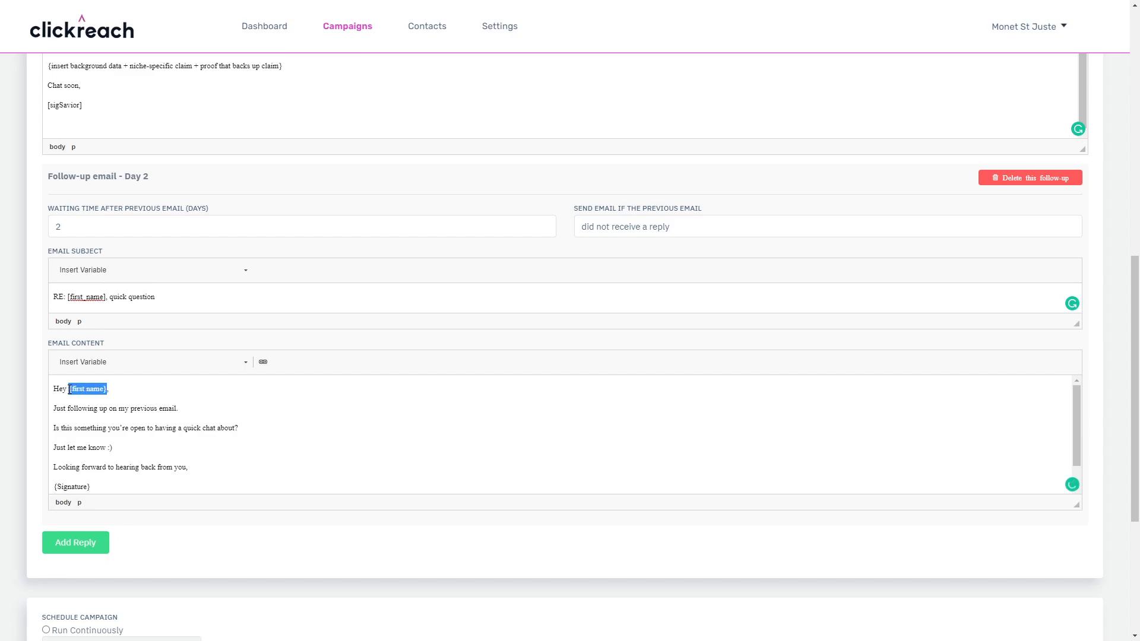
left_click(230, 363)
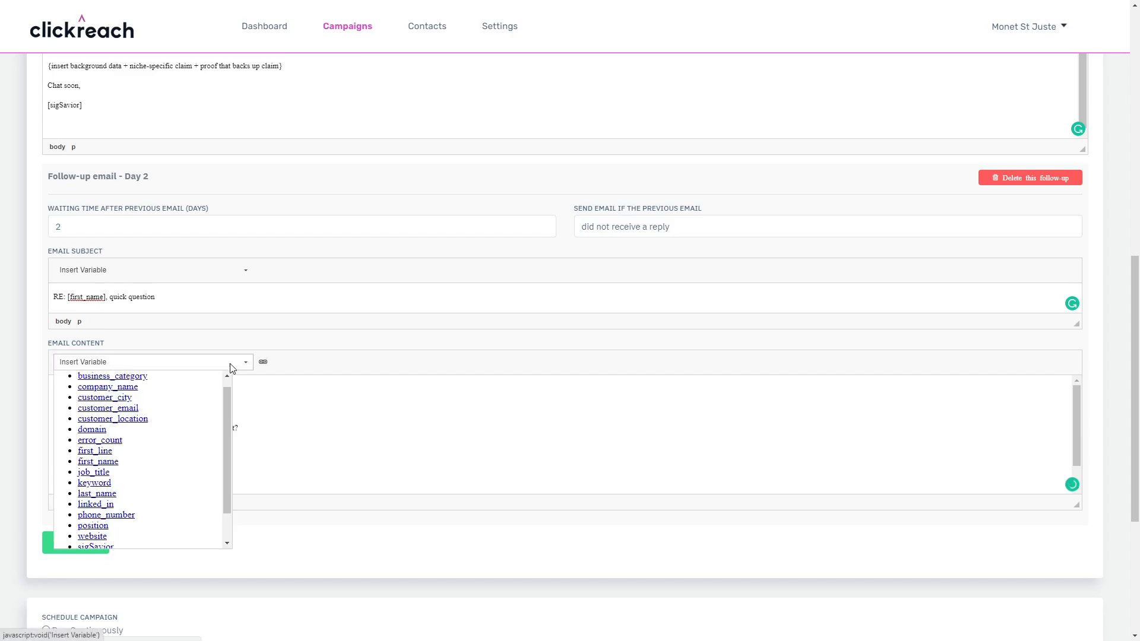
left_click(105, 462)
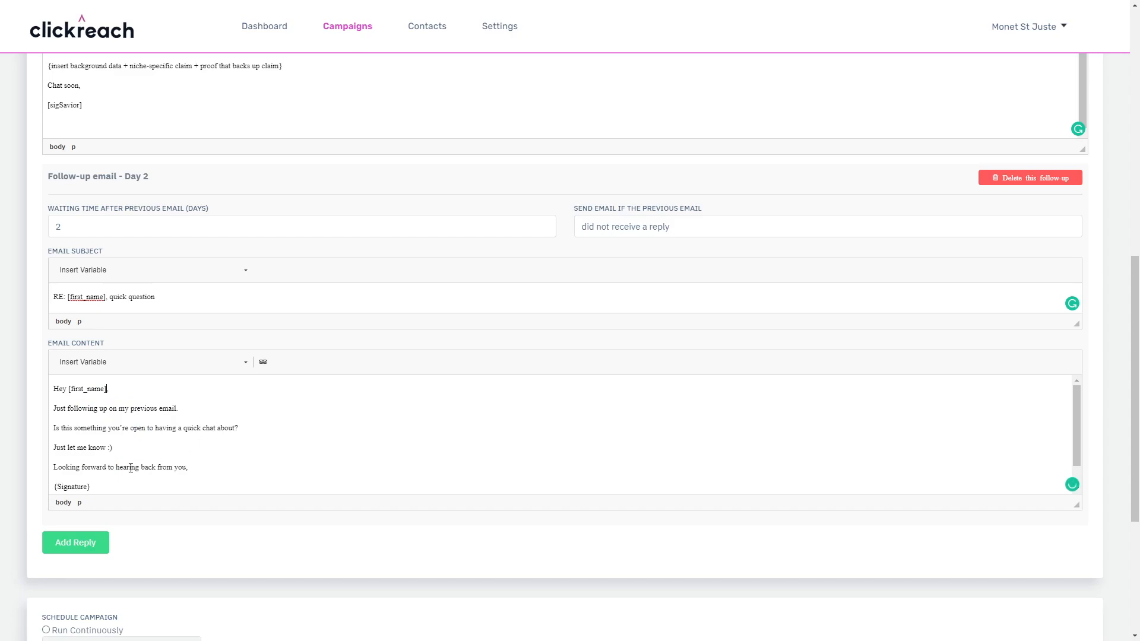
Step: Replace the {Signature} placeholder at the end of the follow-up's email content with the sigSavior variable
left_click_drag(92, 486, 51, 486)
left_click(123, 363)
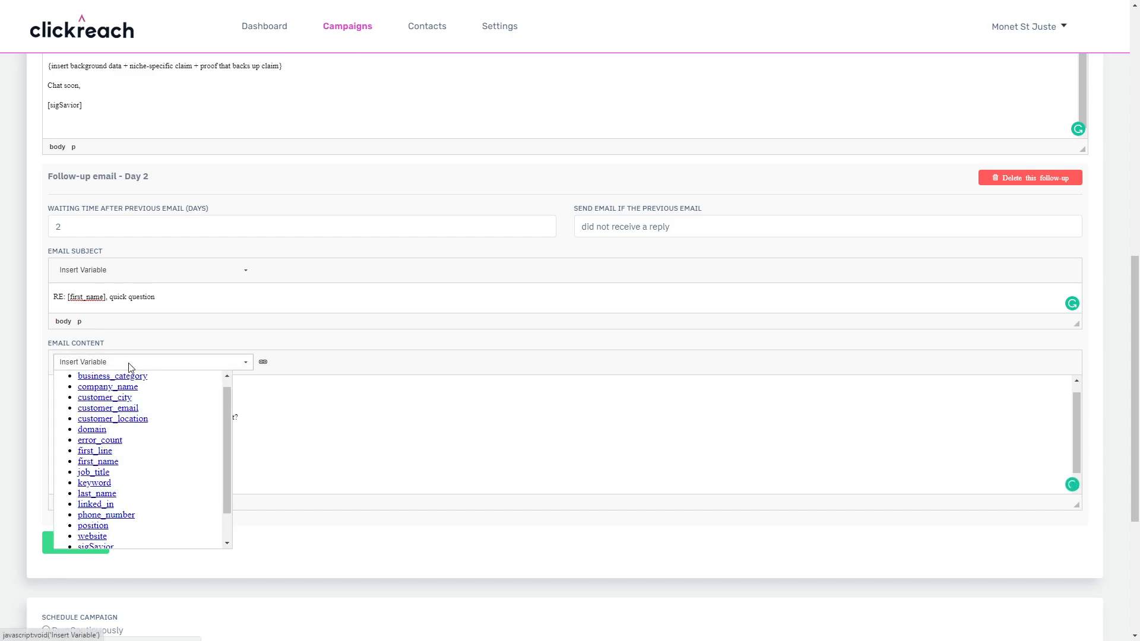
scroll(126, 464, "down", 3)
left_click(100, 512)
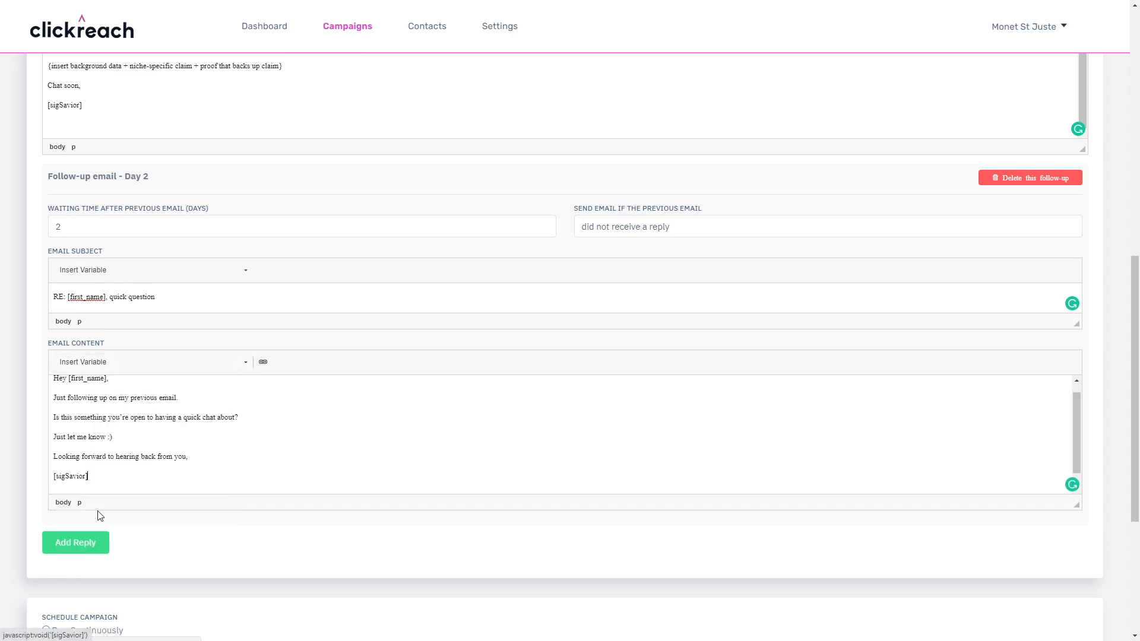
Step: Review the Day 2 follow-up's waiting time, send condition, subject and full email content
scroll(284, 418, "up", 1)
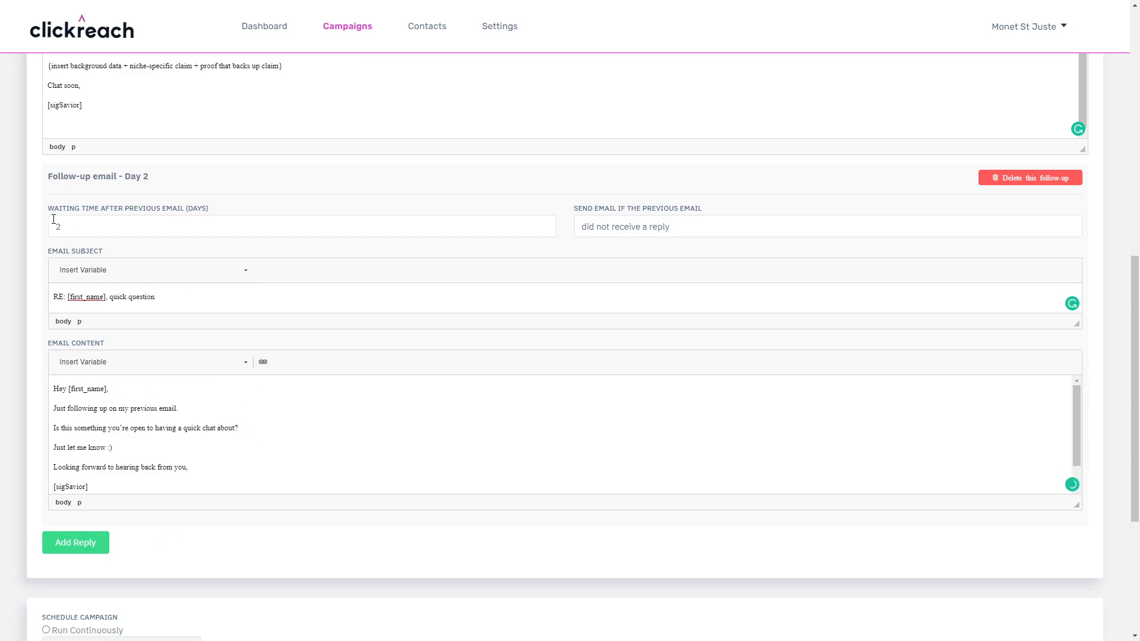
scroll(203, 225, "up", 3)
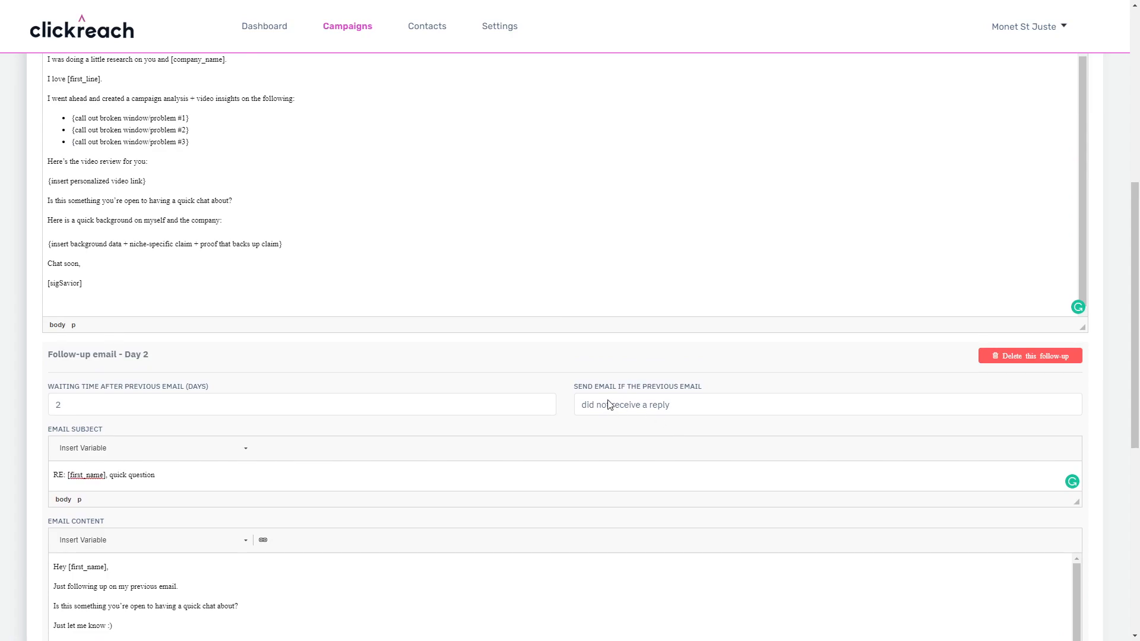
scroll(656, 409, "down", 2)
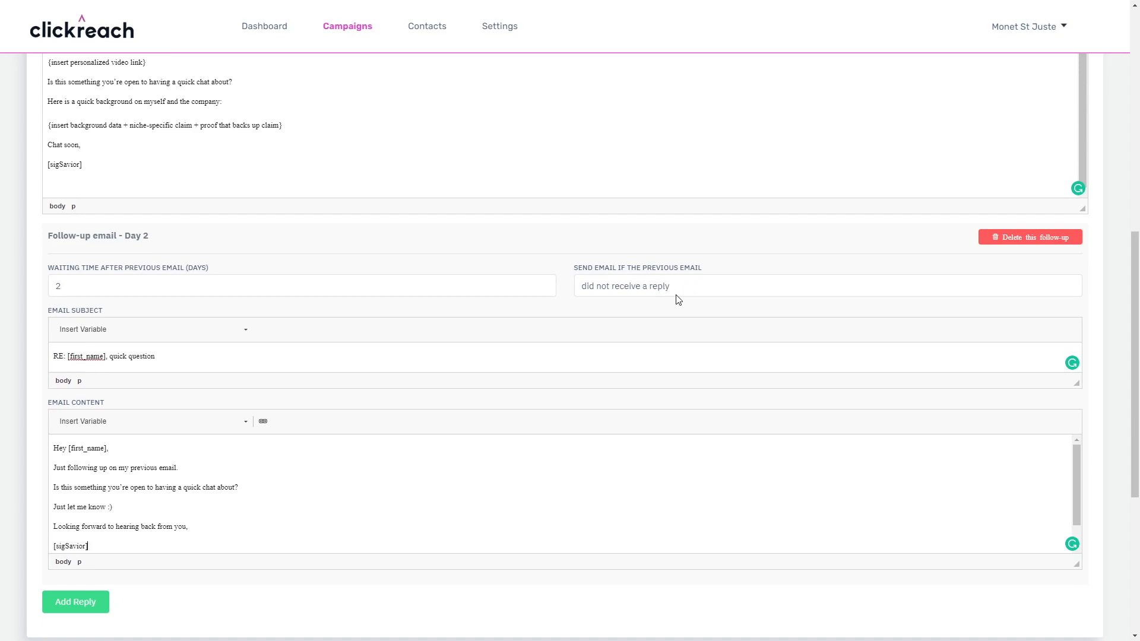
scroll(294, 454, "down", 2)
scroll(293, 456, "down", 2)
scroll(320, 463, "up", 2)
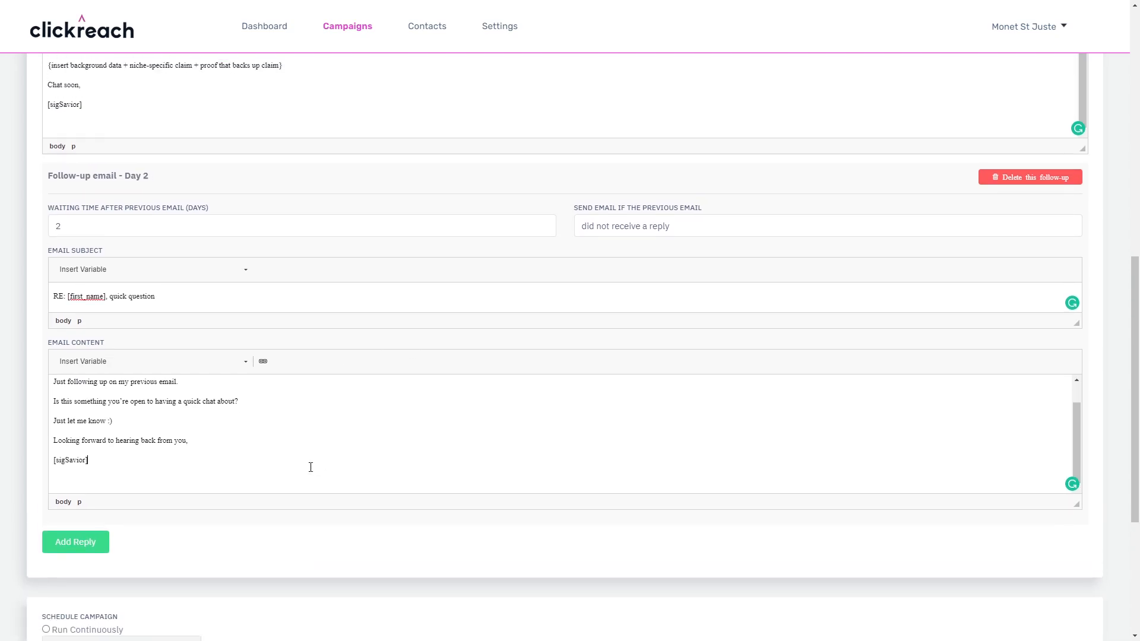
scroll(300, 437, "up", 1)
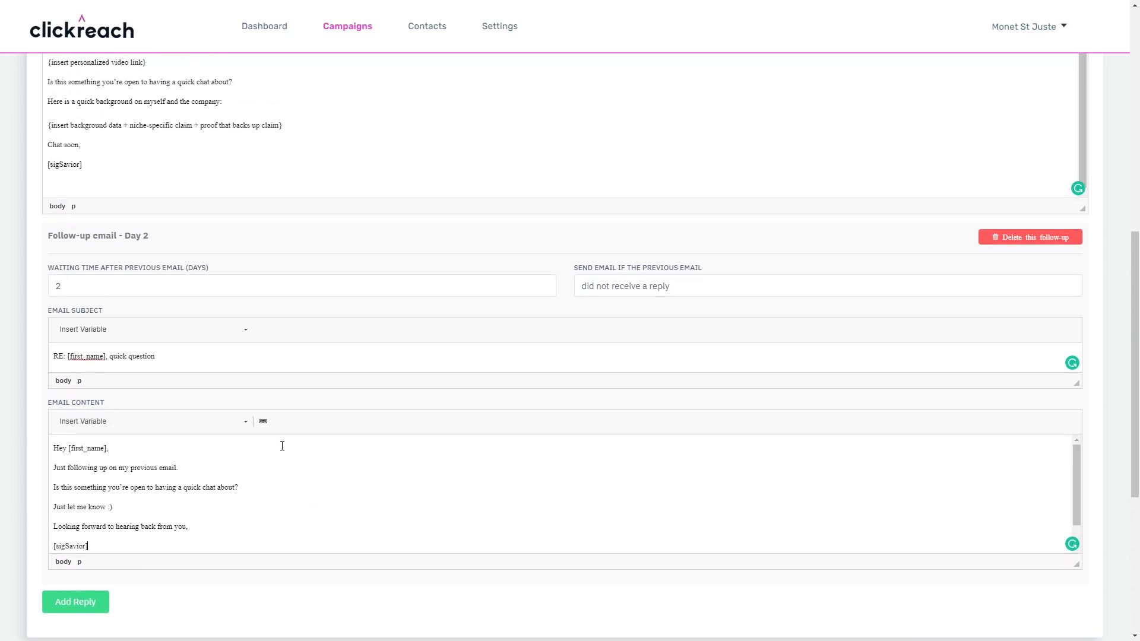
scroll(293, 438, "down", 1)
scroll(292, 439, "down", 2)
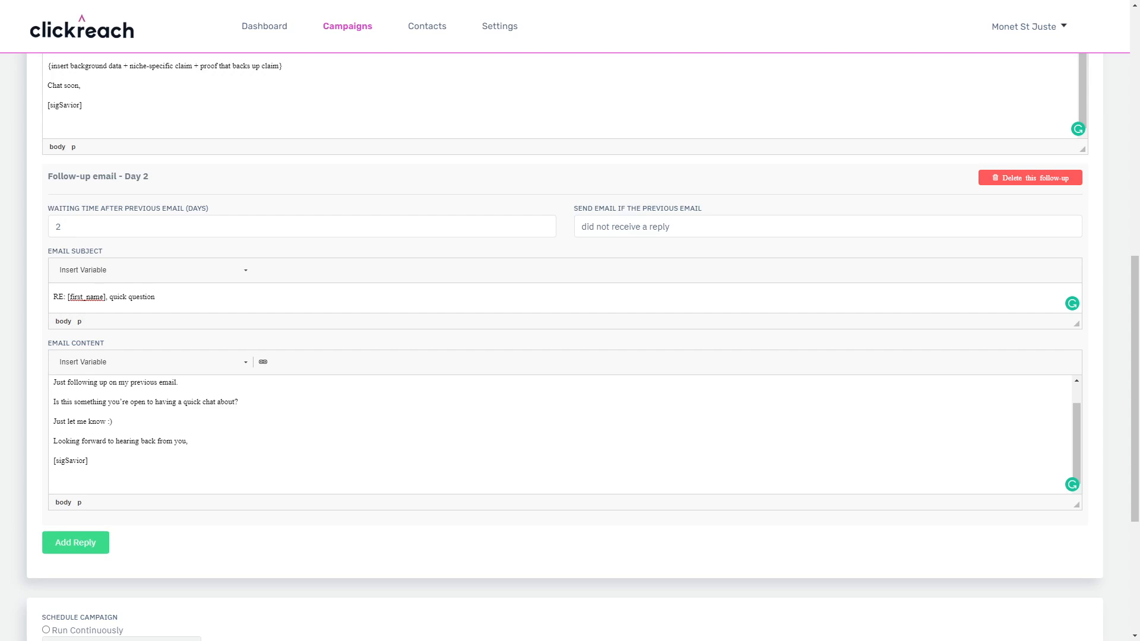
scroll(169, 407, "up", 2)
scroll(208, 416, "down", 2)
Step: Check the start date calendar of the launch date option, and set the campaign schedule to Run Continuously
scroll(297, 492, "down", 4)
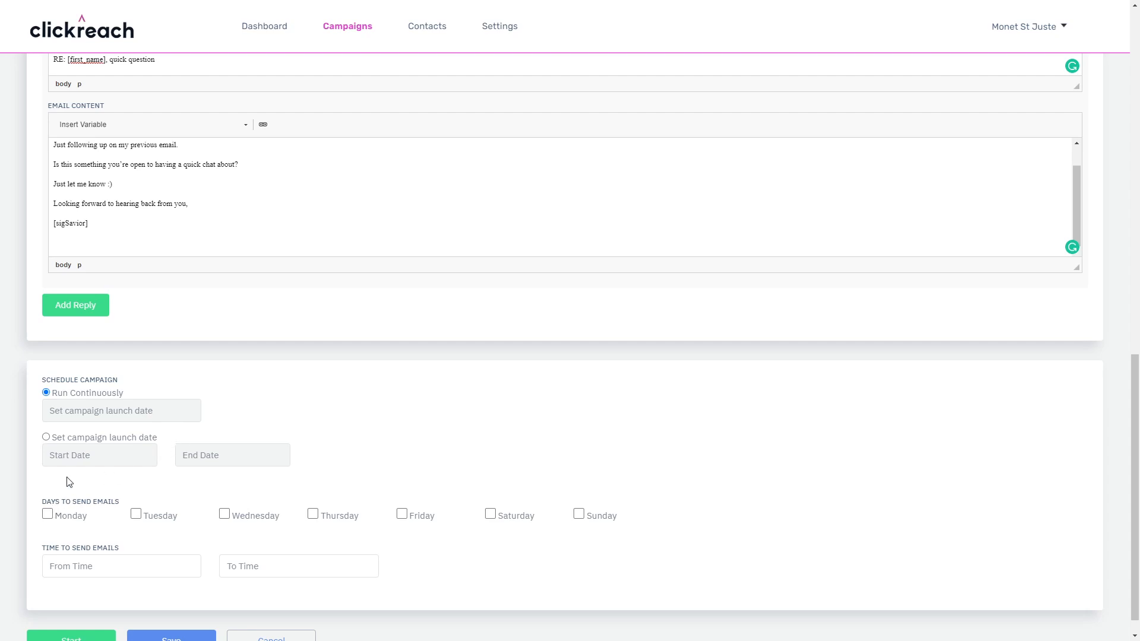
left_click(47, 437)
left_click(76, 456)
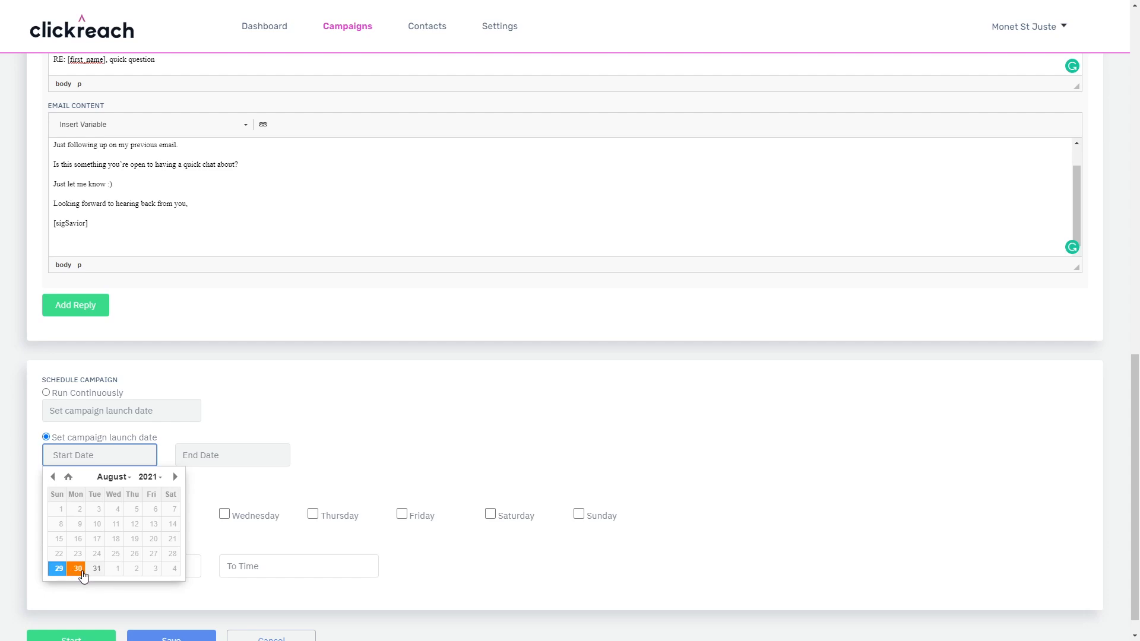
left_click(46, 393)
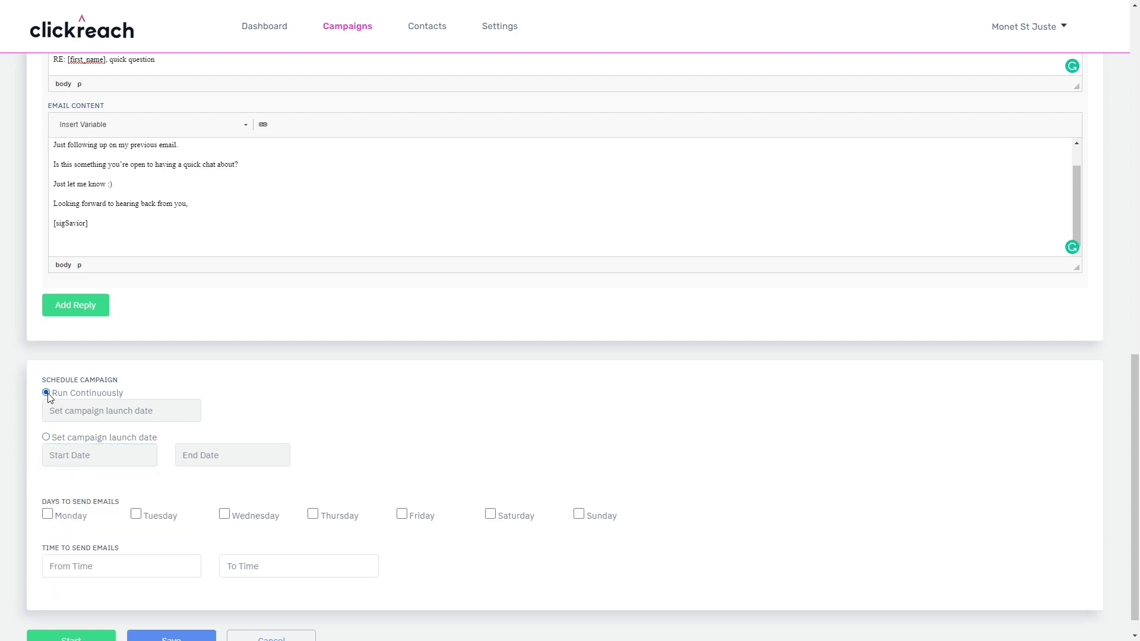
scroll(262, 402, "down", 1)
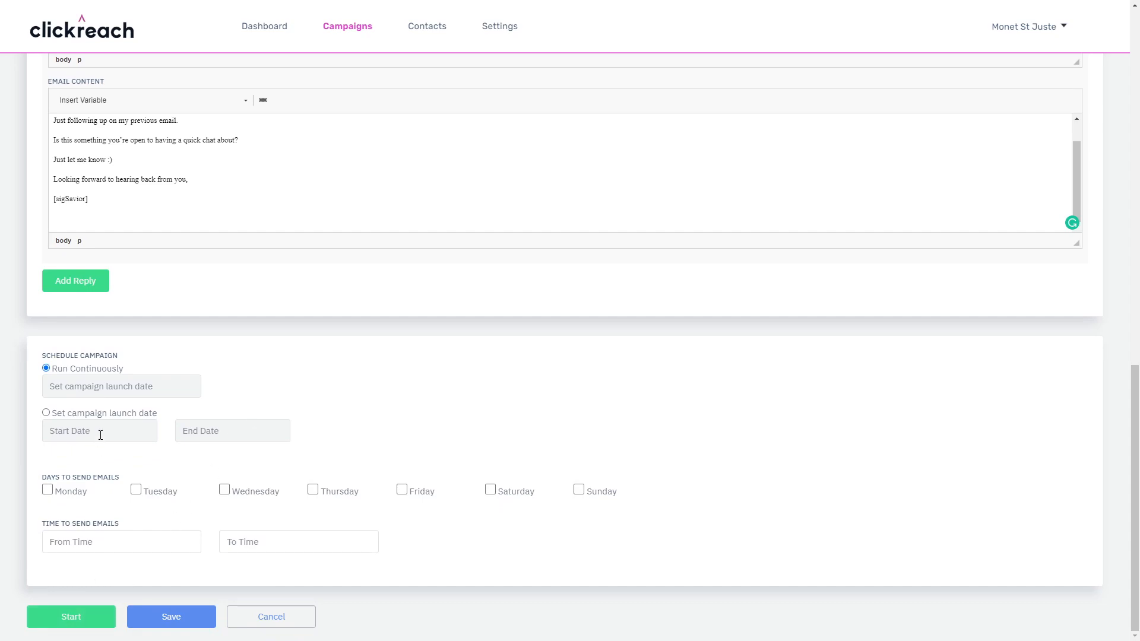
left_click(47, 414)
left_click(47, 369)
Step: Choose Monday, Tuesday, Wednesday, Thursday and Friday as the days to send emails
left_click(47, 490)
left_click(136, 489)
left_click(224, 490)
left_click(313, 489)
left_click(402, 490)
Step: Set the time to send emails from 08:00 am to 05:00 pm
left_click(111, 542)
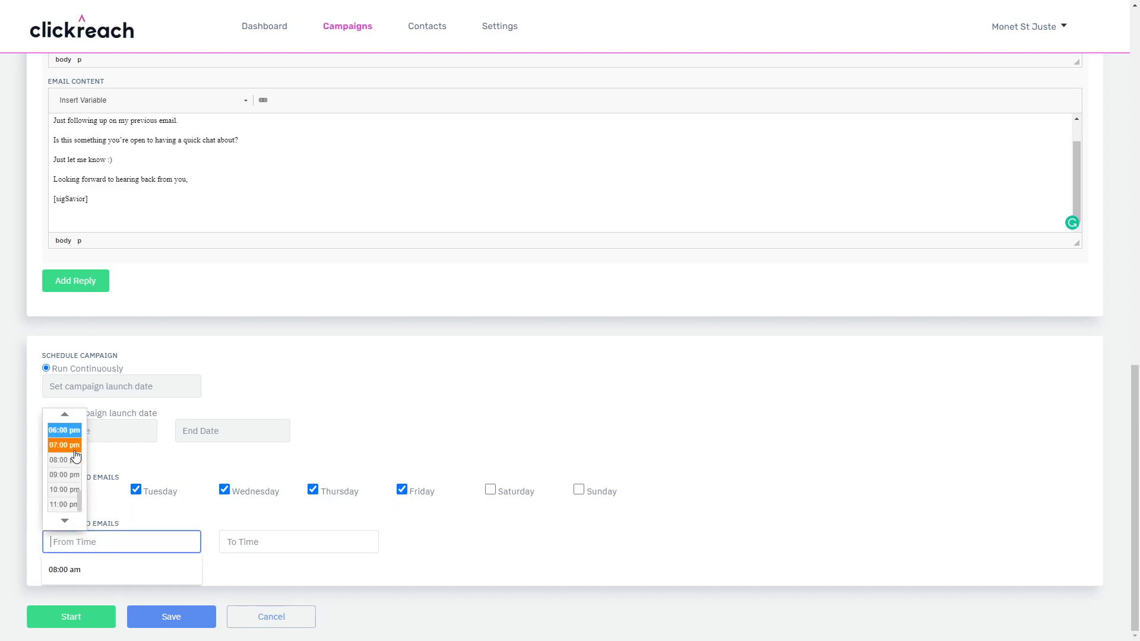
scroll(75, 451, "up", 1)
left_click_drag(79, 489, 80, 456)
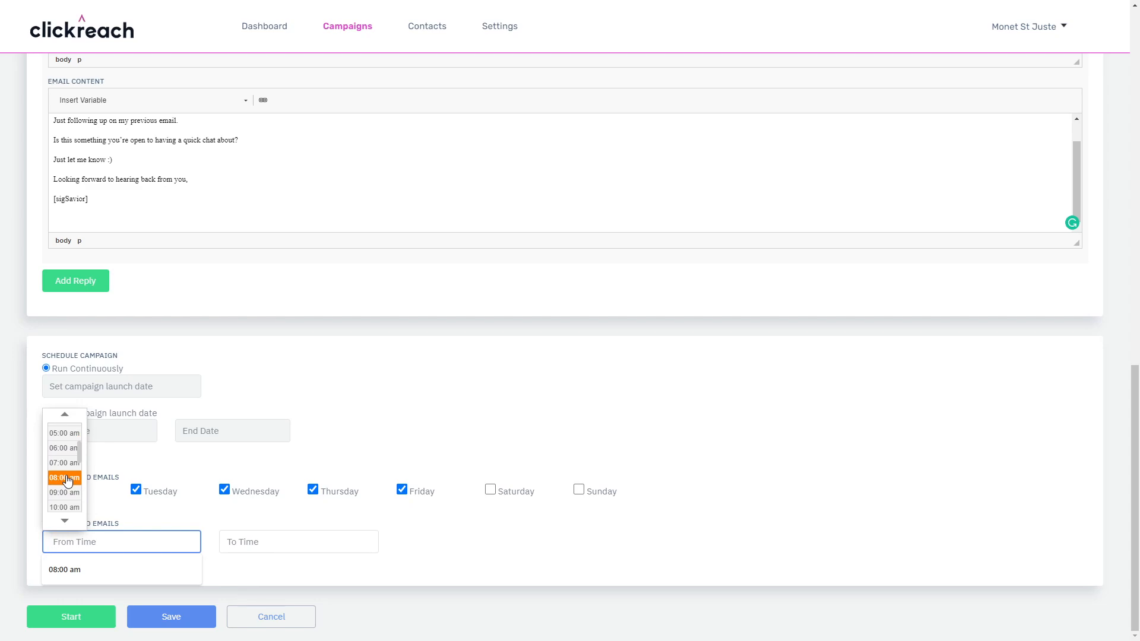
left_click(64, 472)
left_click(264, 546)
scroll(241, 493, "up", 6)
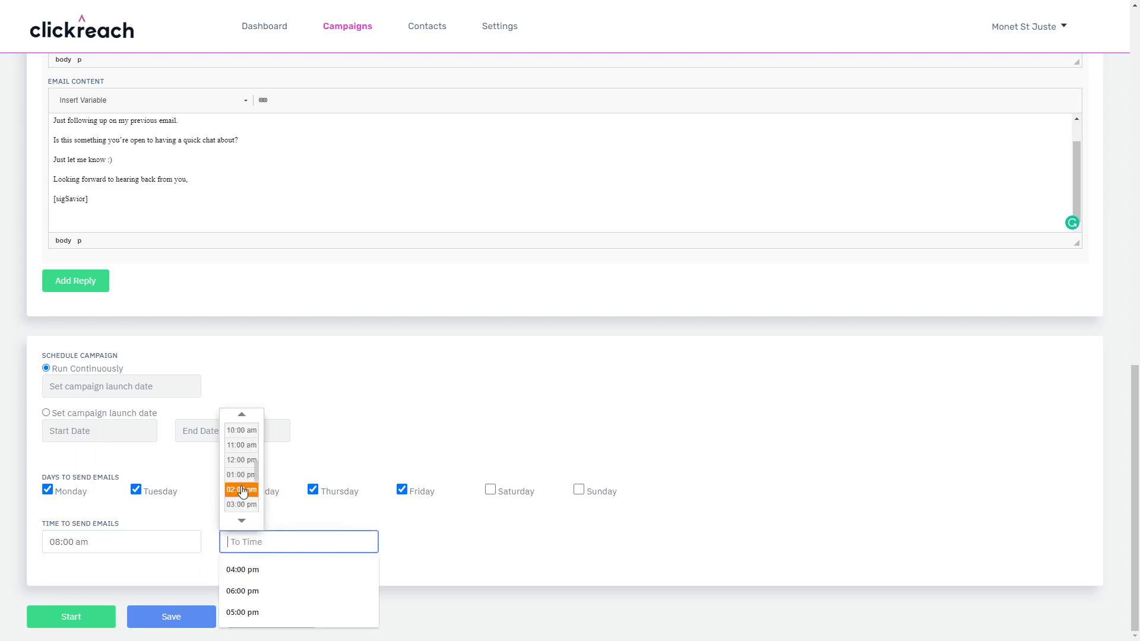
scroll(242, 494, "down", 4)
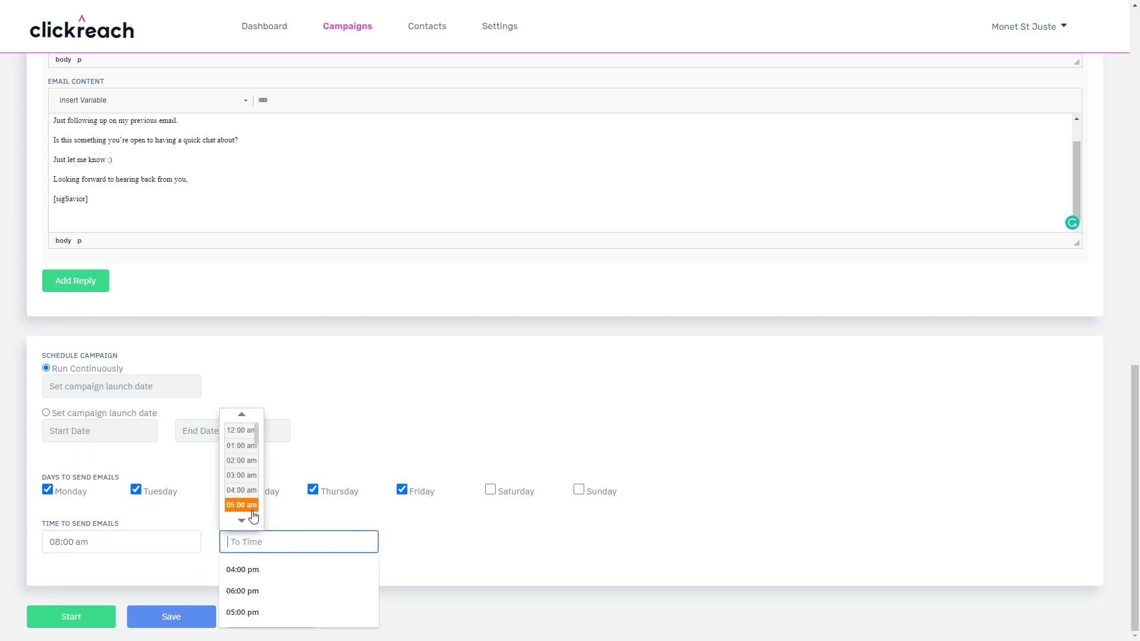
left_click_drag(255, 481, 256, 480)
left_click(242, 510)
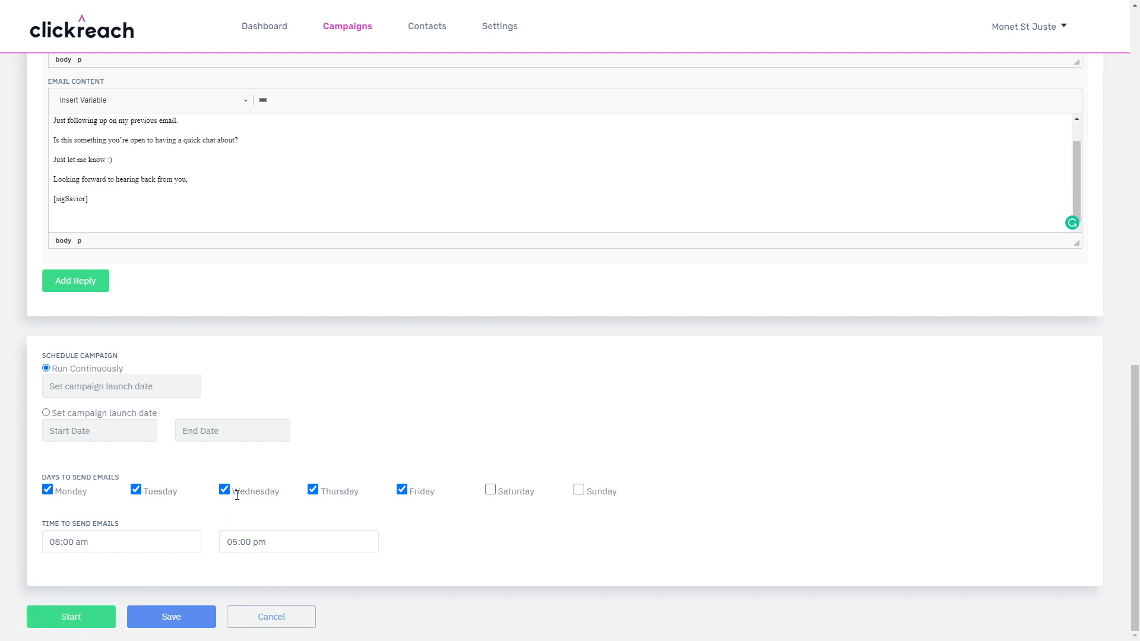
Step: Look over the campaign form from the schedule up to the campaign's name, and try to save the campaign
scroll(216, 456, "up", 2)
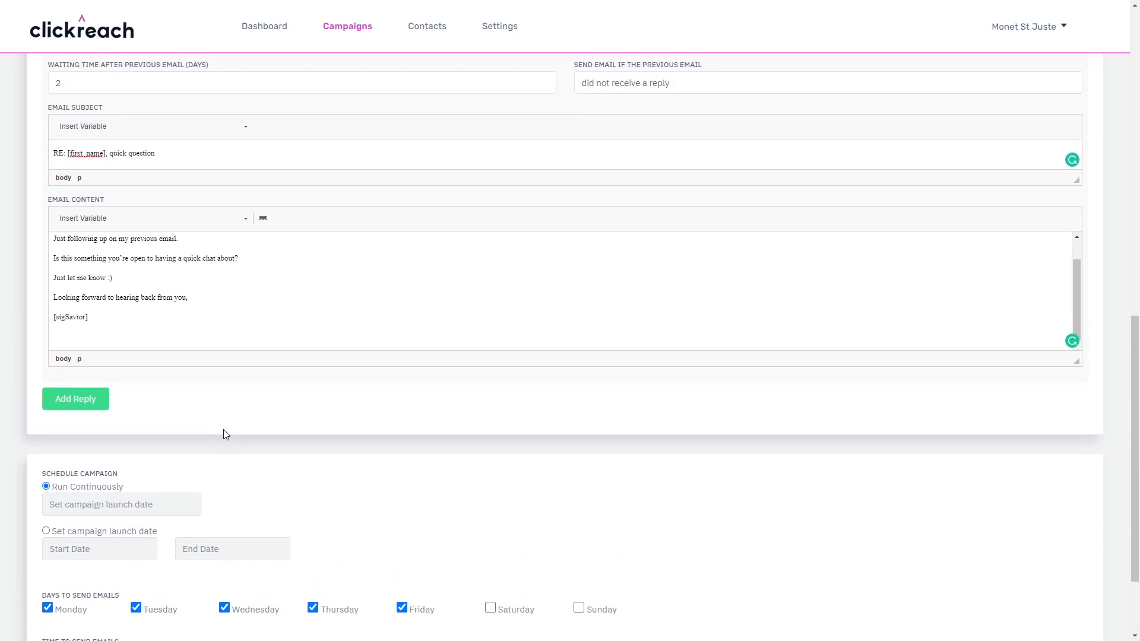
scroll(222, 446, "down", 2)
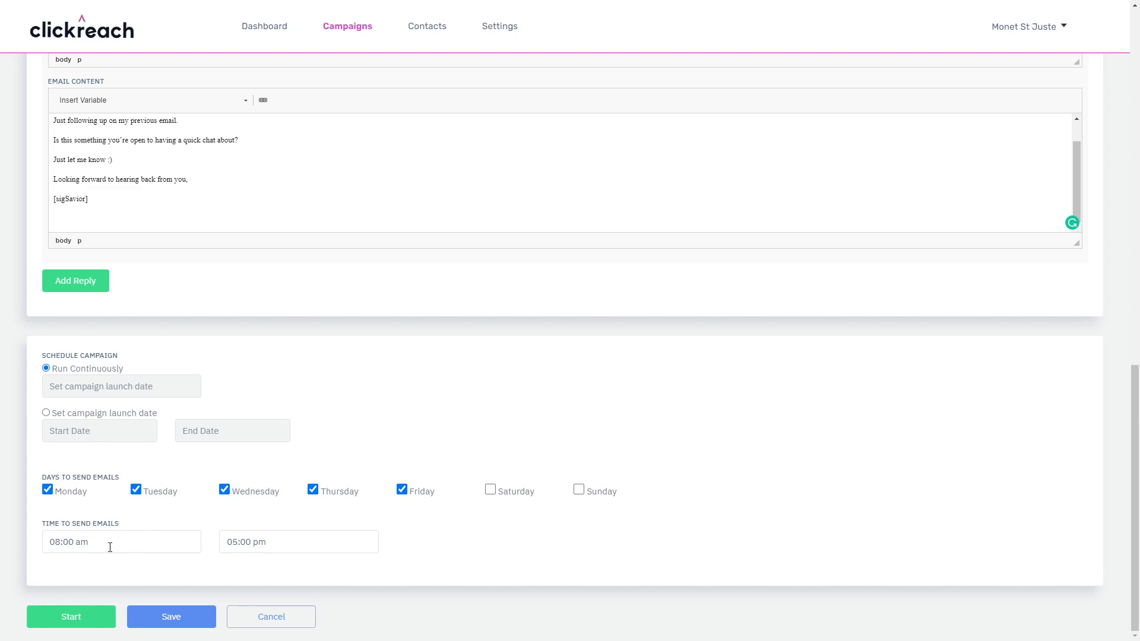
scroll(134, 475, "up", 10)
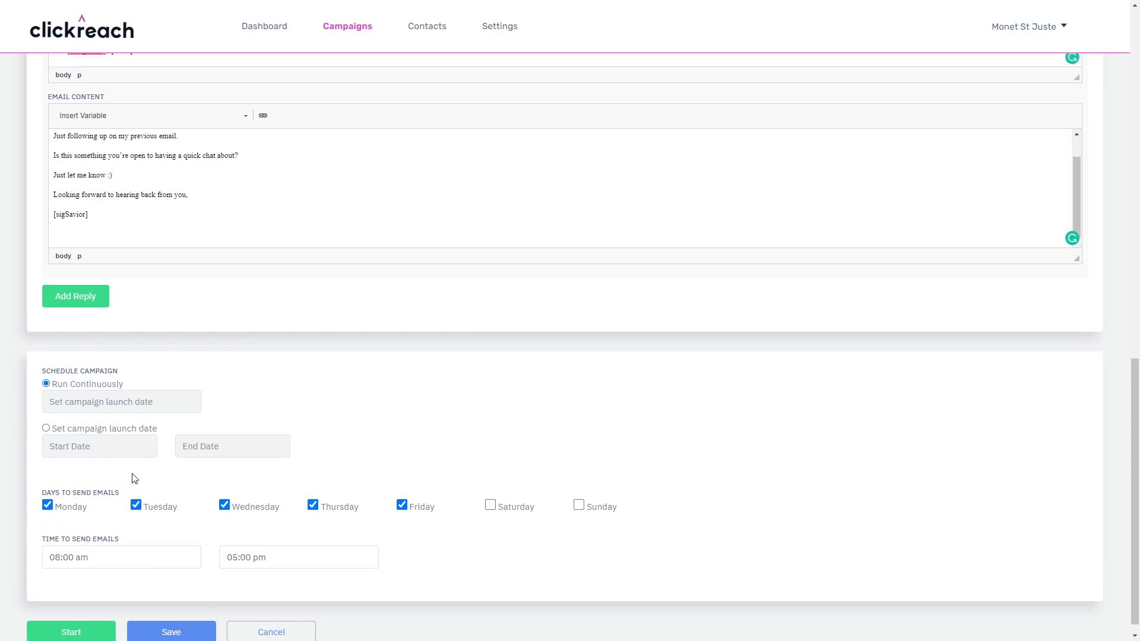
scroll(134, 478, "up", 3)
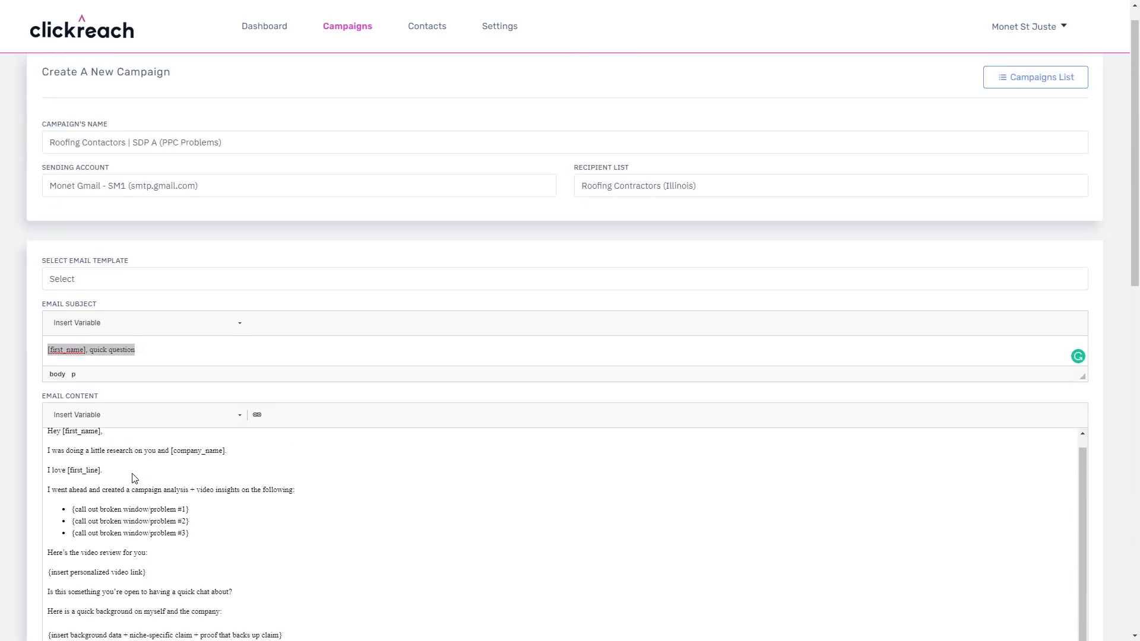
scroll(133, 478, "down", 13)
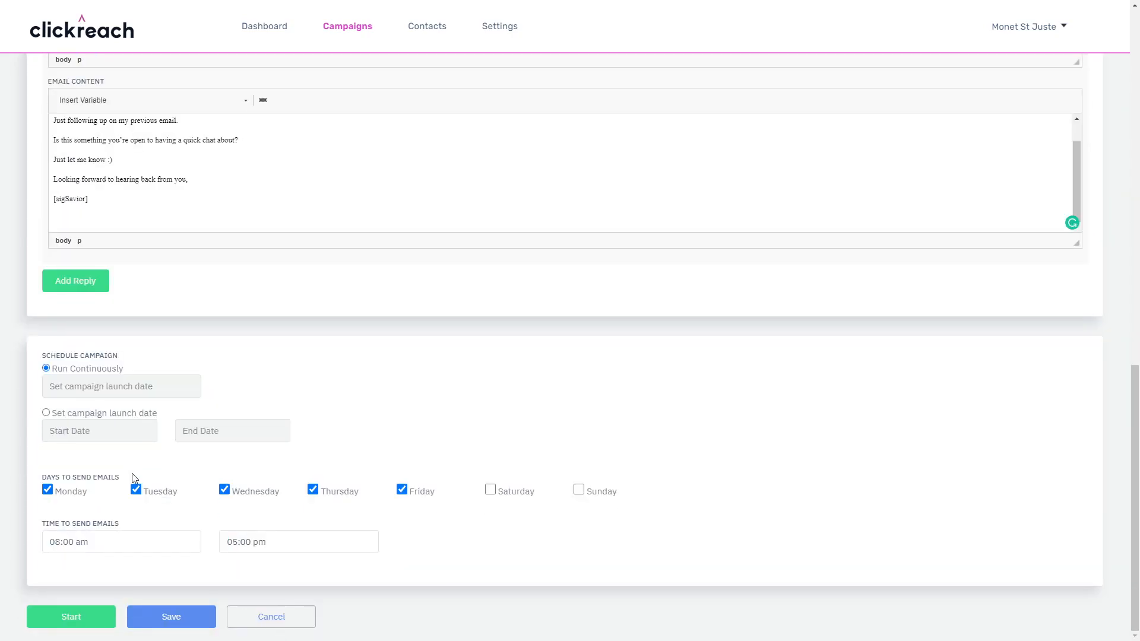
left_click(173, 620)
scroll(386, 341, "up", 10)
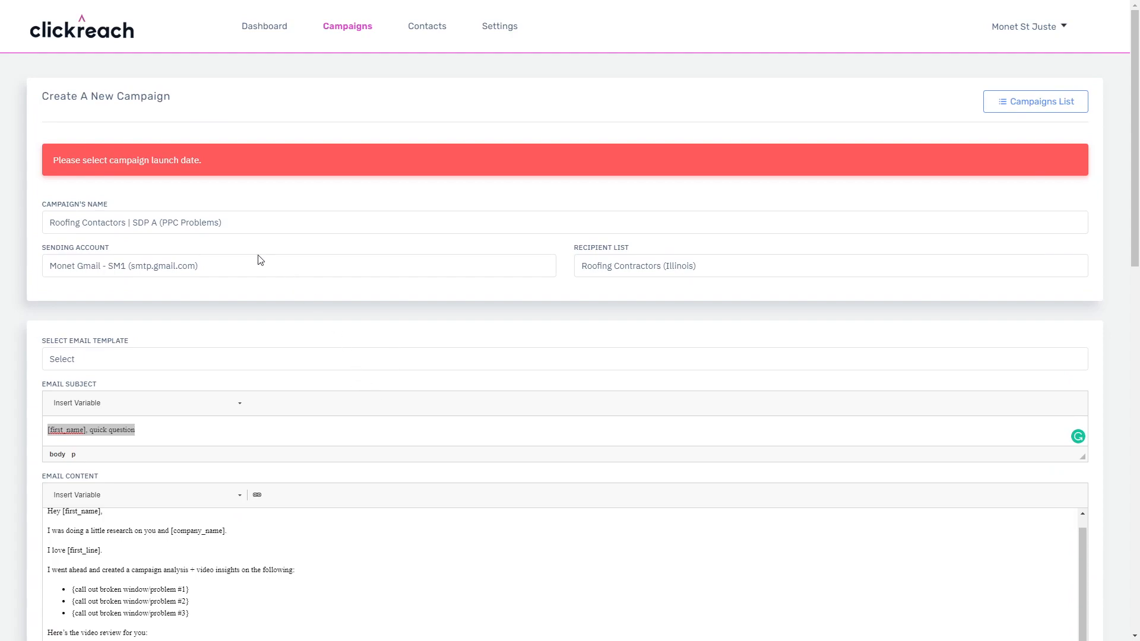
Step: Set the launch date under Run Continuously to 30-08-2021 and save the campaign
scroll(338, 285, "down", 10)
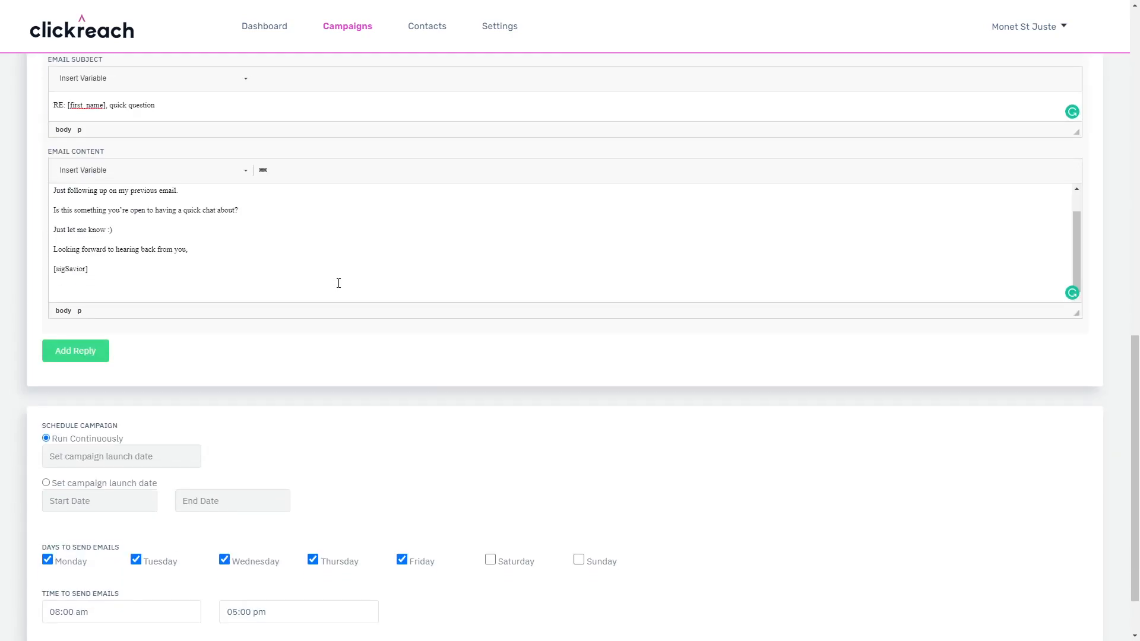
left_click(99, 384)
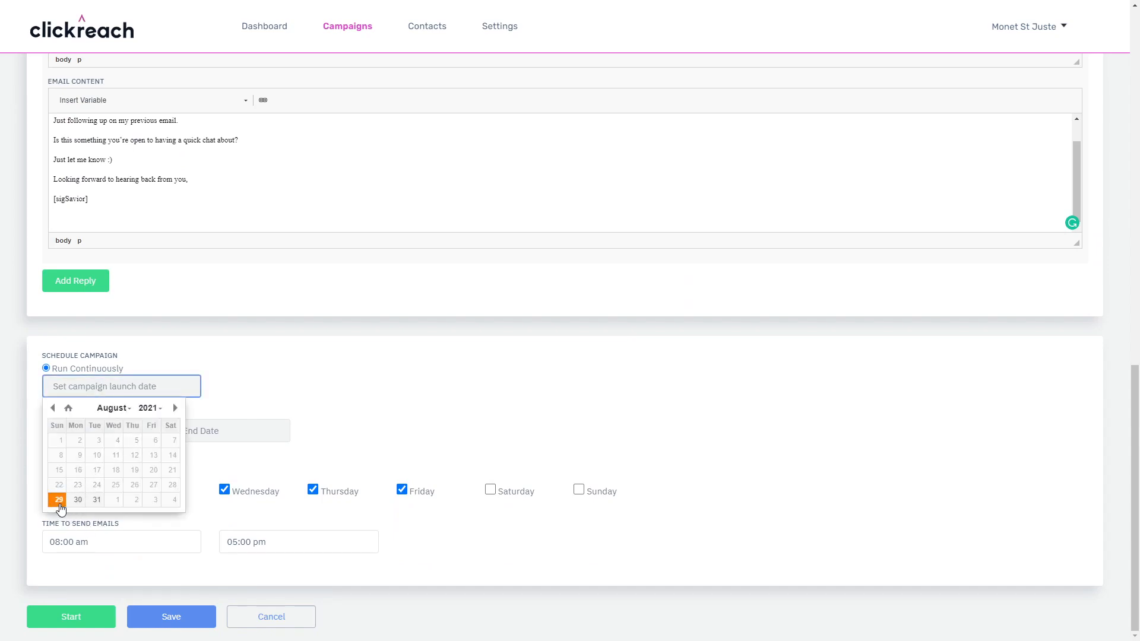
left_click(72, 501)
left_click(163, 618)
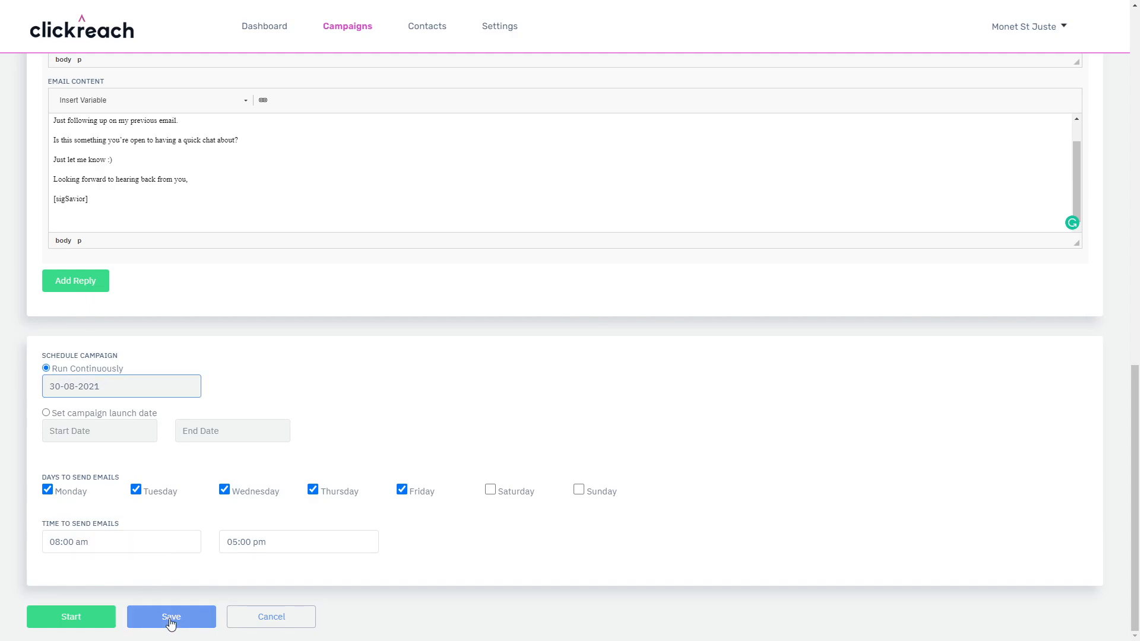
Step: Leave the campaign form and open the list of all campaigns
scroll(216, 573, "up", 1)
scroll(215, 574, "up", 6)
scroll(276, 444, "up", 2)
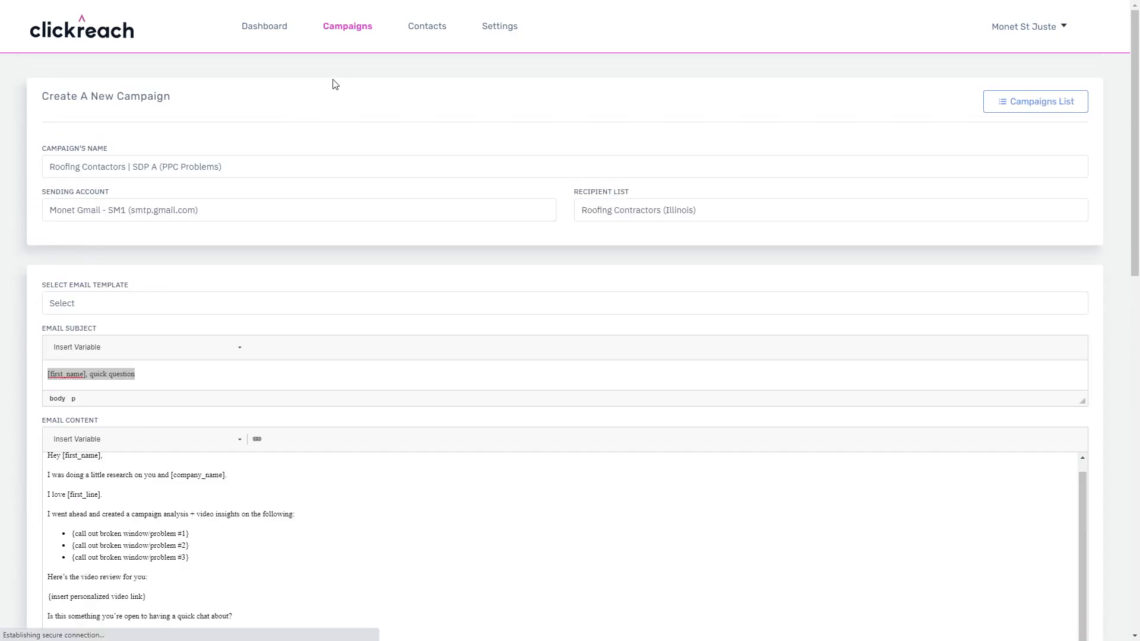
left_click(354, 30)
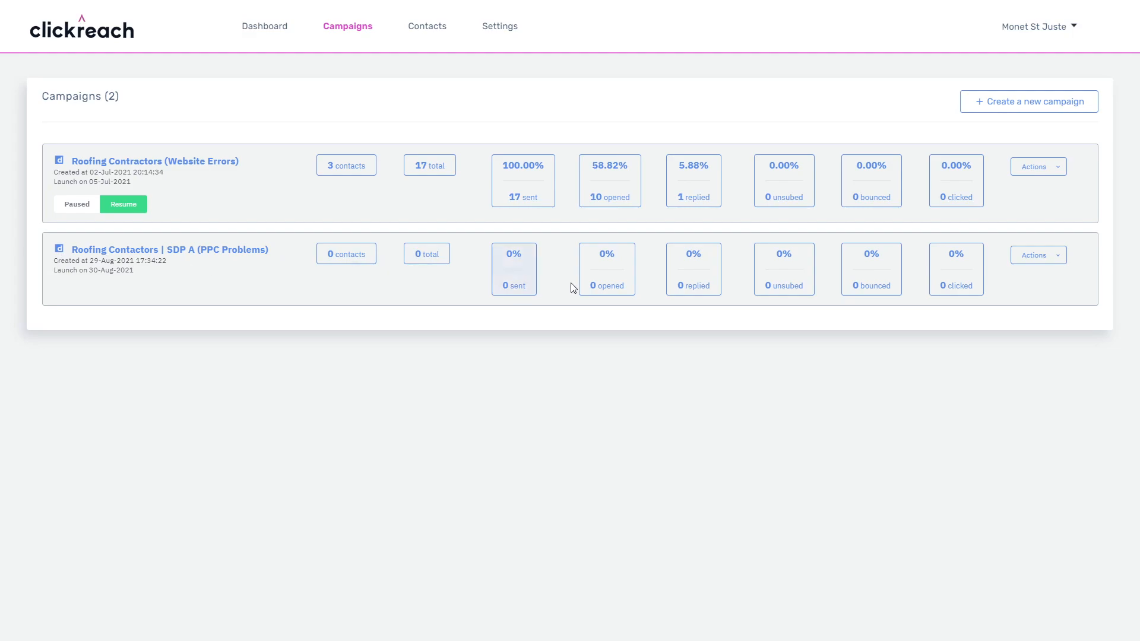
Step: Expand the details of the Roofing Contactors | SDP A (PPC Problems) campaign, review its schedule and both emails, and collapse them
left_click(1037, 256)
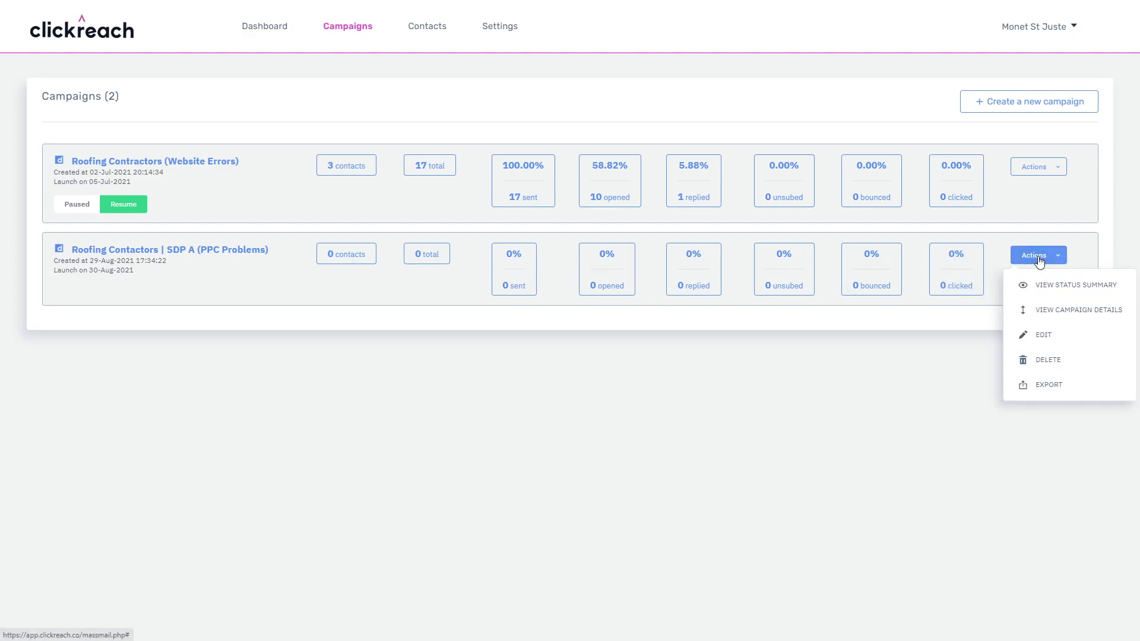
left_click(1056, 317)
scroll(457, 355, "down", 4)
scroll(300, 338, "down", 2)
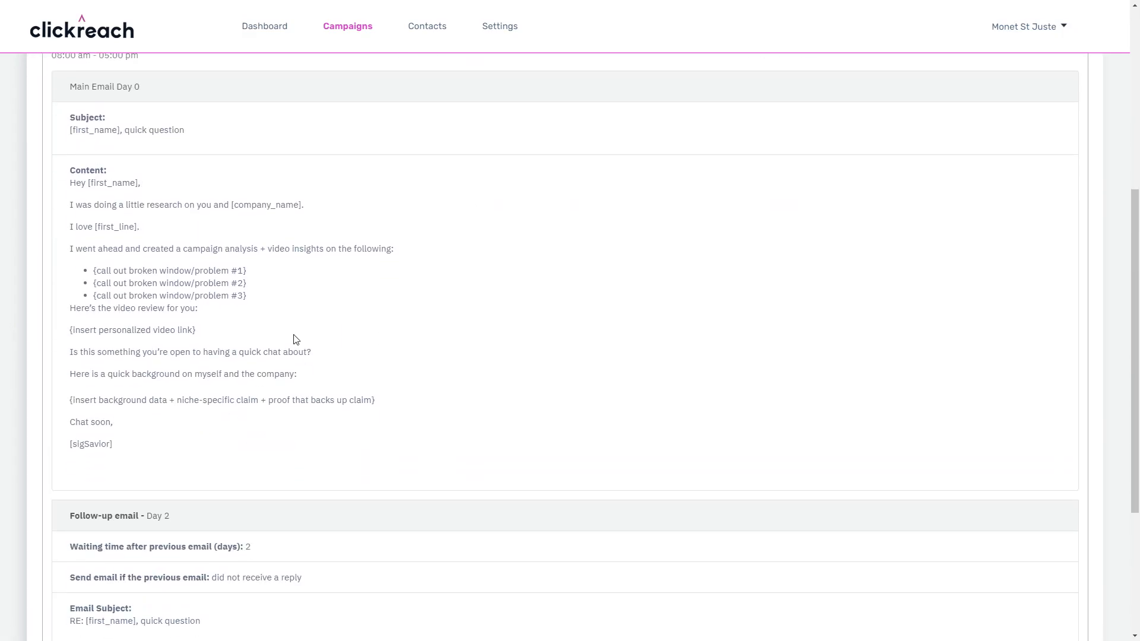
scroll(255, 332, "down", 4)
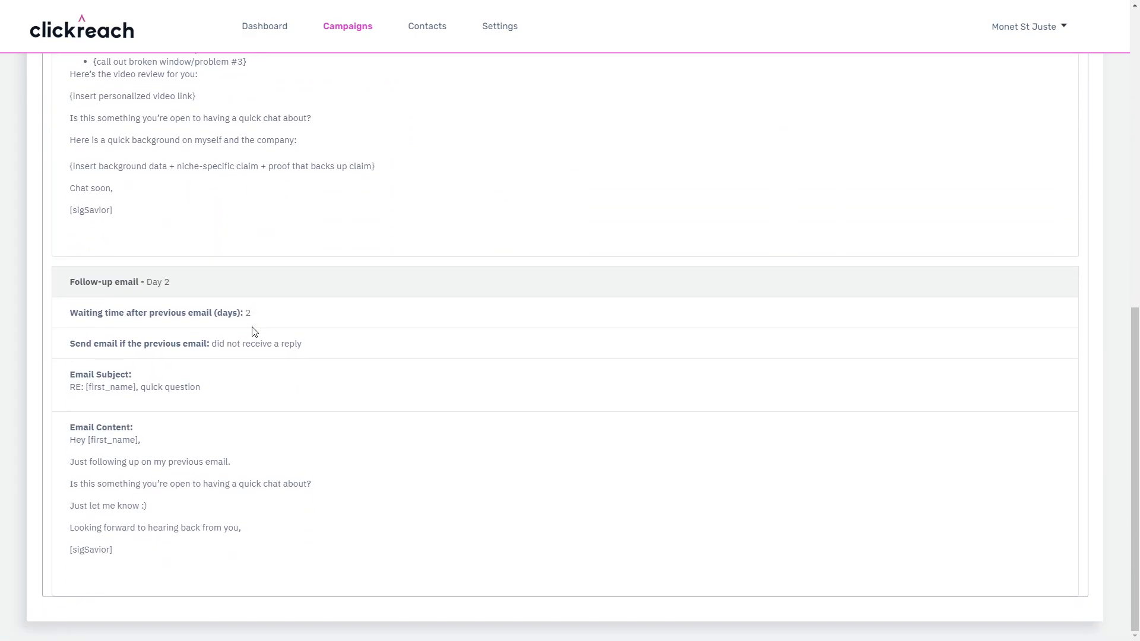
scroll(254, 331, "up", 10)
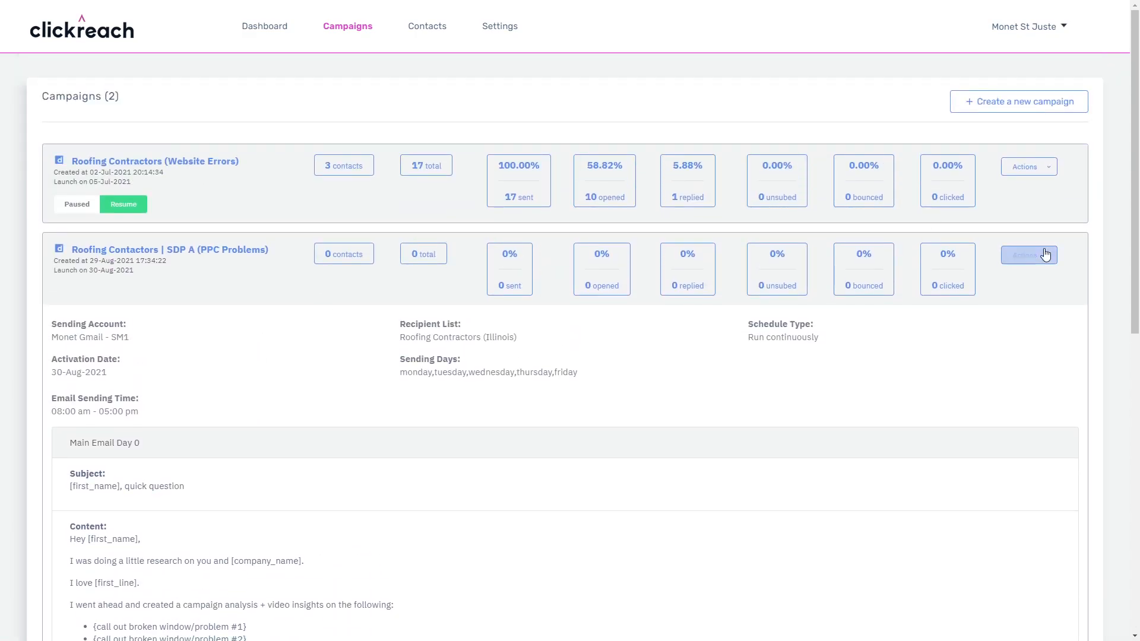
left_click(1045, 255)
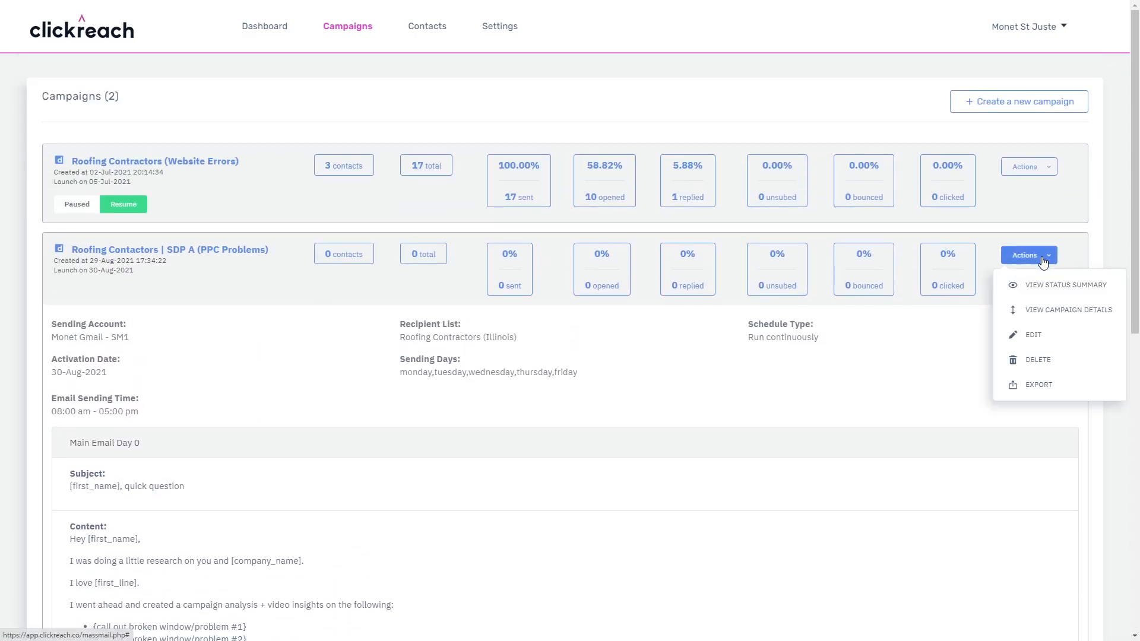
left_click(1045, 309)
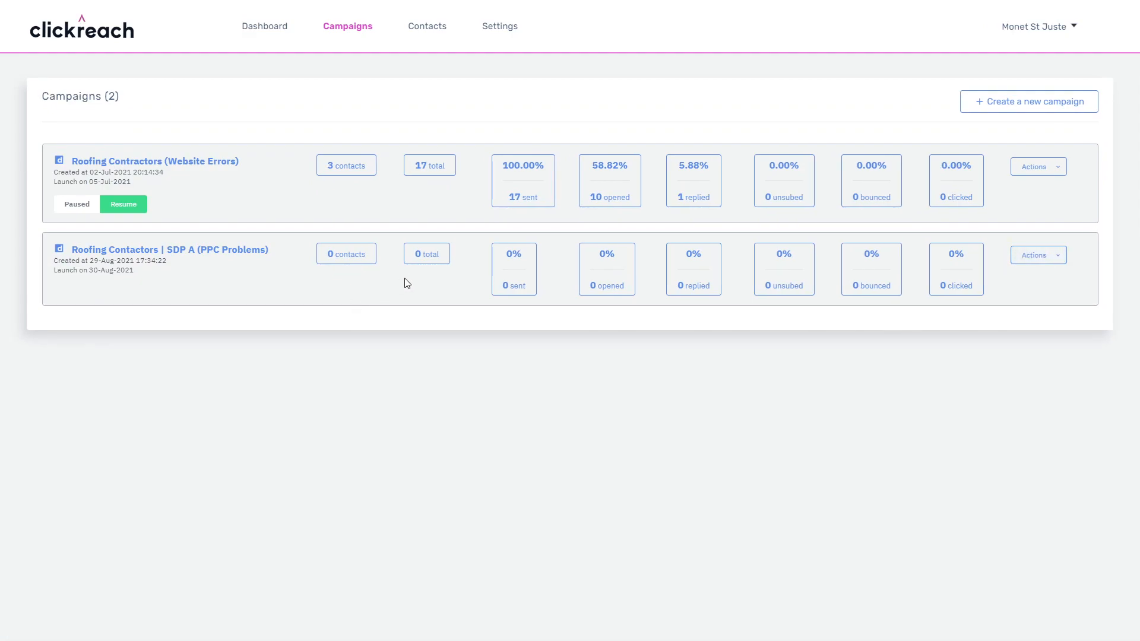